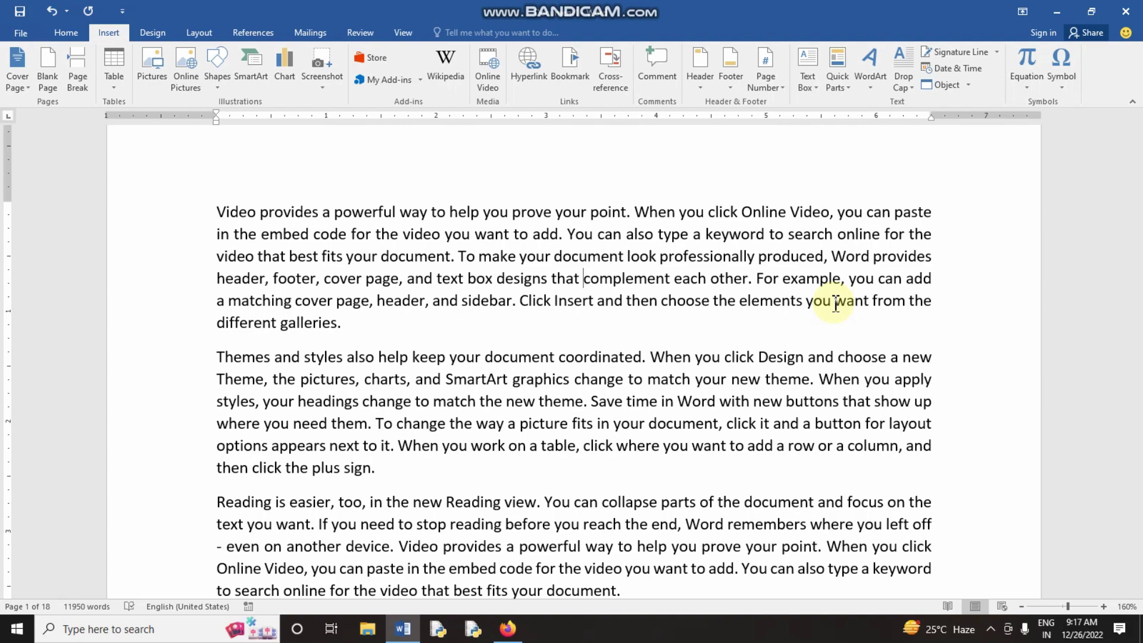
# Scroll through the multi-page document to review its pages
pyautogui.scroll(-5, 772, 382)
pyautogui.scroll(-5, 641, 396)
pyautogui.moveTo(1137, 154)
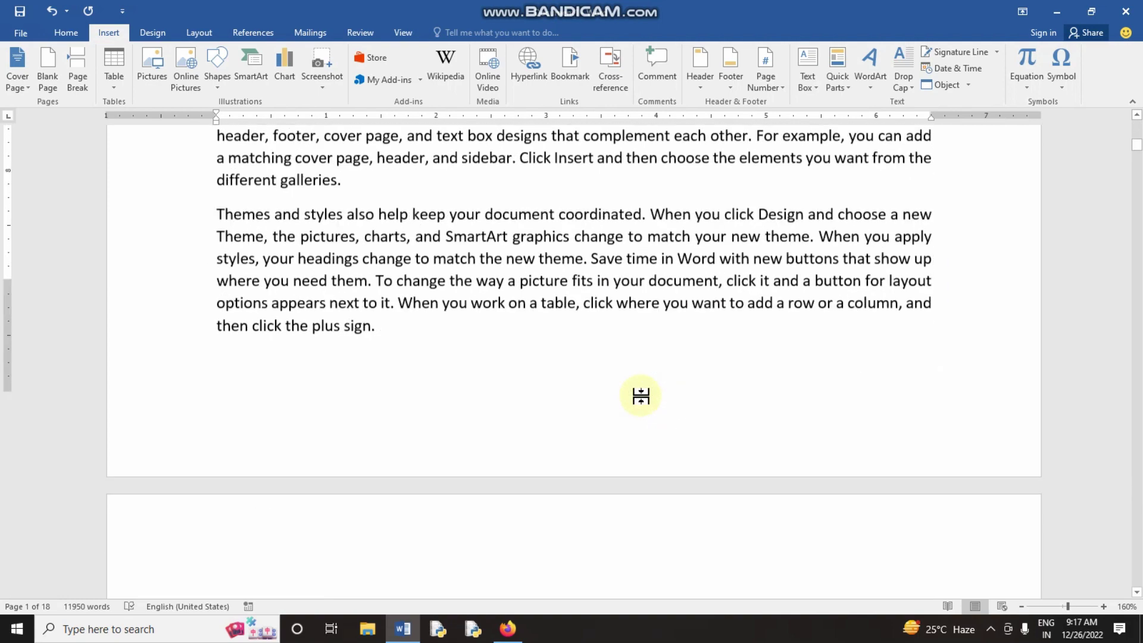
pyautogui.scroll(-2, 641, 396)
pyautogui.scroll(-2, 616, 416)
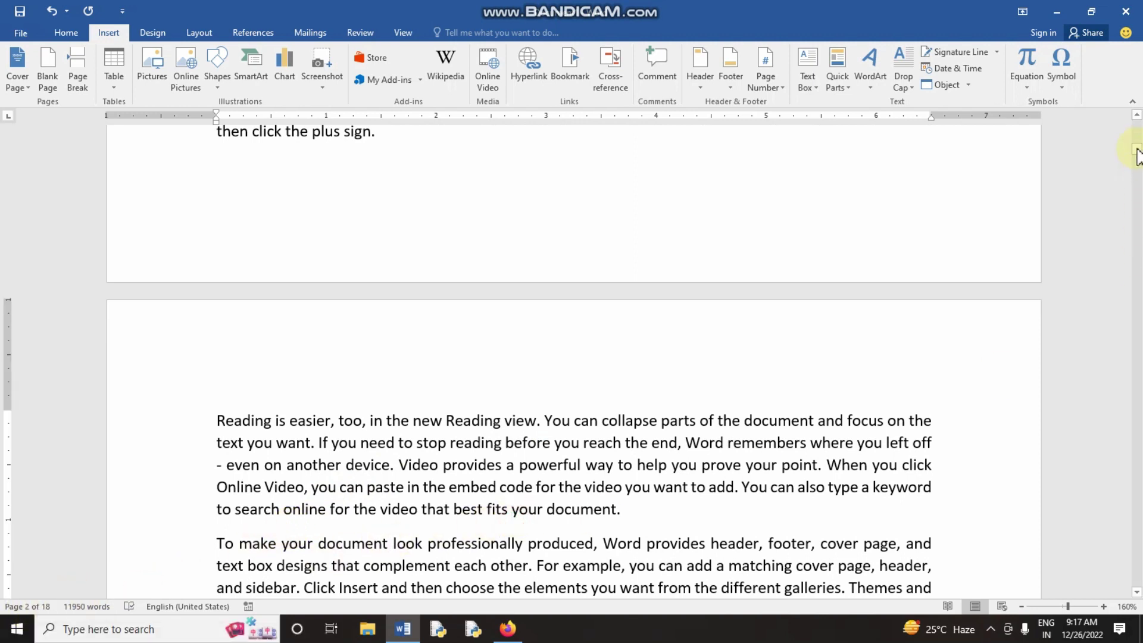
pyautogui.moveTo(1137, 156); pyautogui.dragTo(1137, 210)
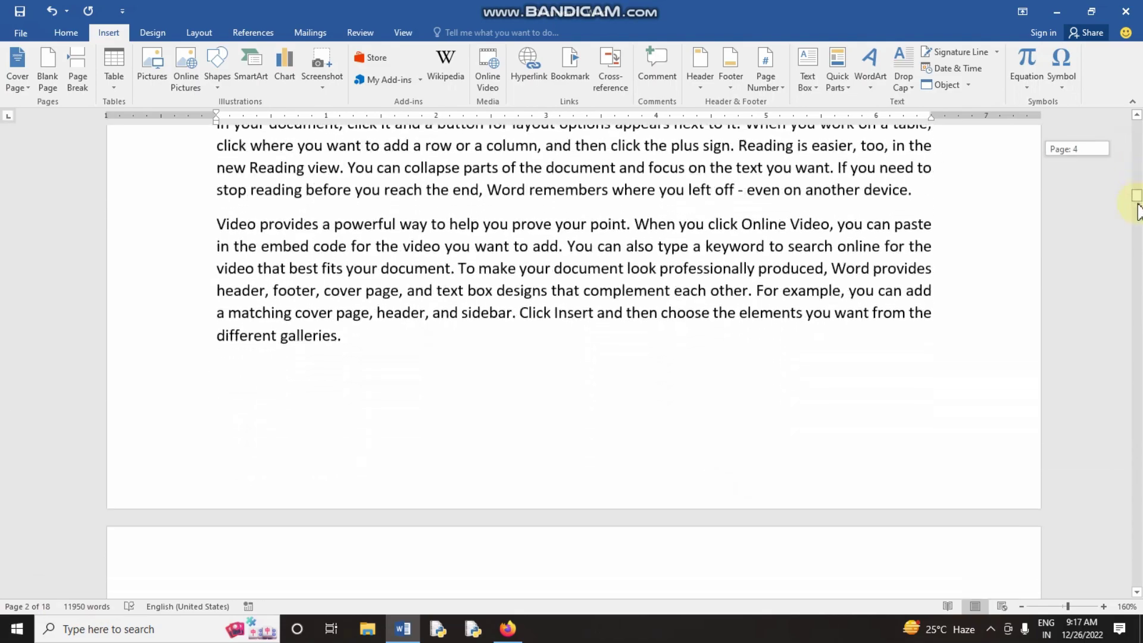
pyautogui.moveTo(1137, 209); pyautogui.dragTo(1137, 235)
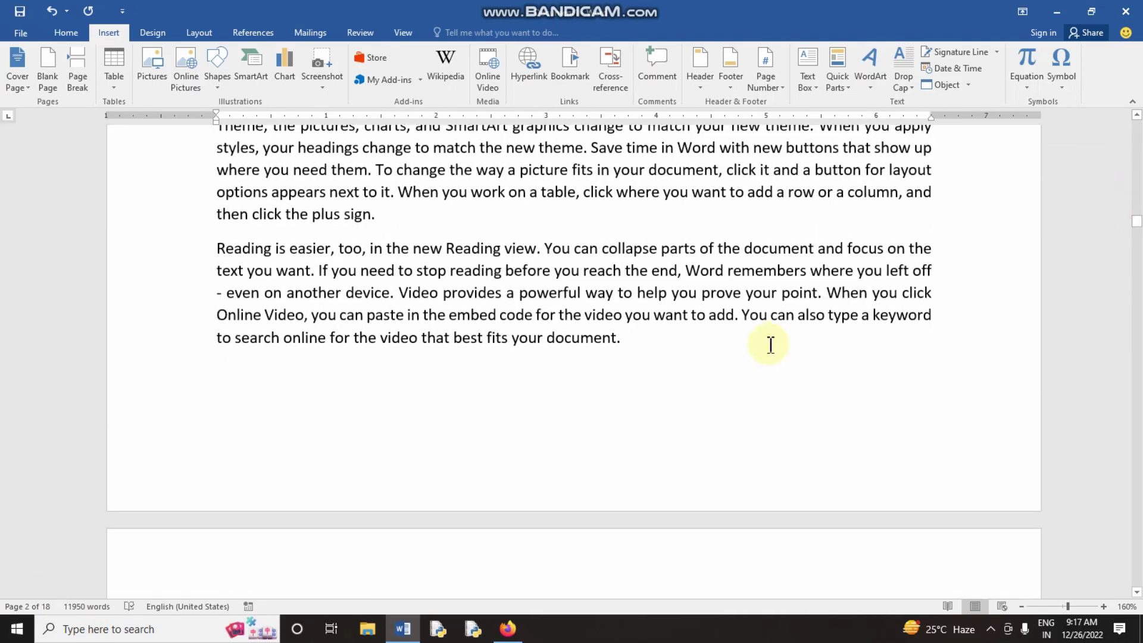
pyautogui.scroll(5, 770, 344)
pyautogui.scroll(5, 768, 343)
pyautogui.scroll(5, 766, 342)
pyautogui.scroll(3, 765, 341)
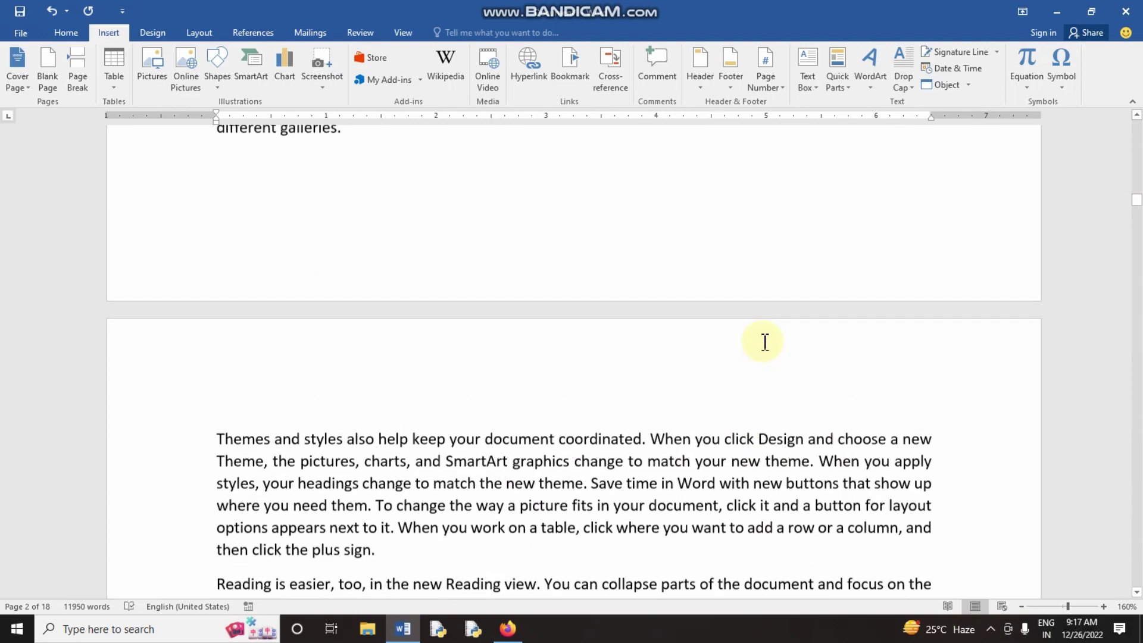
pyautogui.moveTo(1137, 202); pyautogui.dragTo(1137, 126)
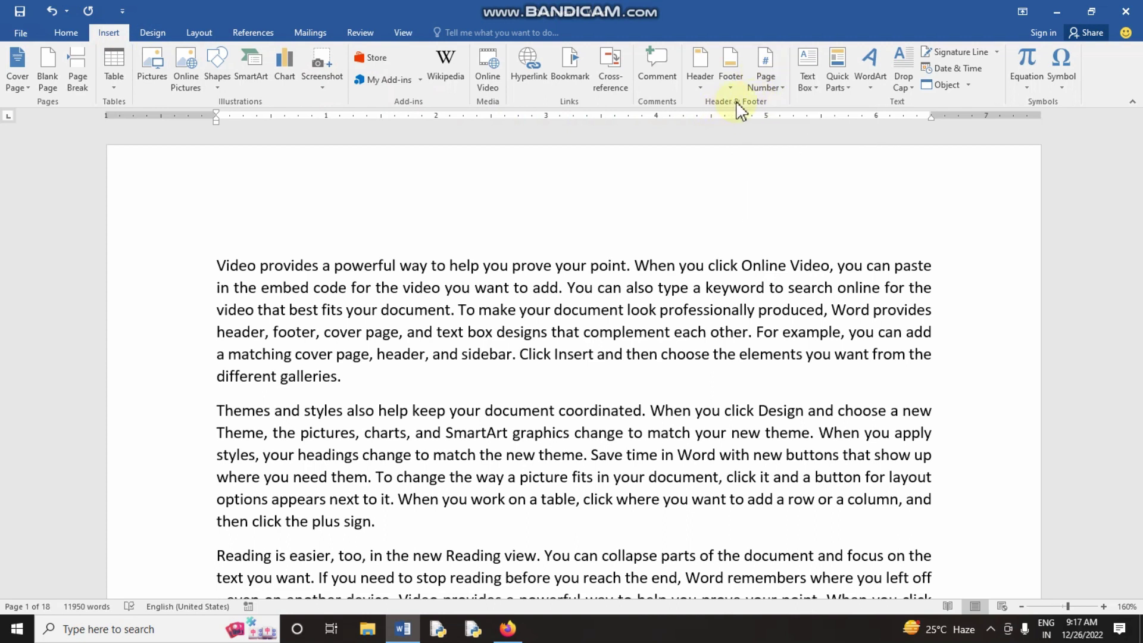
# Browse the Bottom of Page gallery, including Plain Number 1–3, Accent Bar and Tildes
pyautogui.click(774, 82)
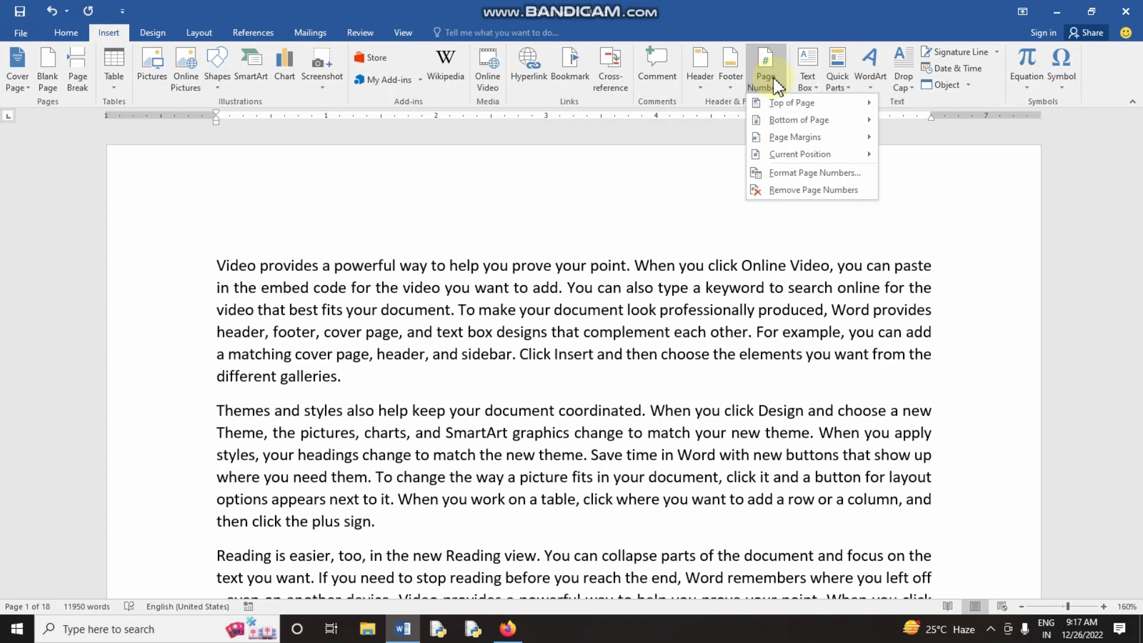
pyautogui.click(812, 97)
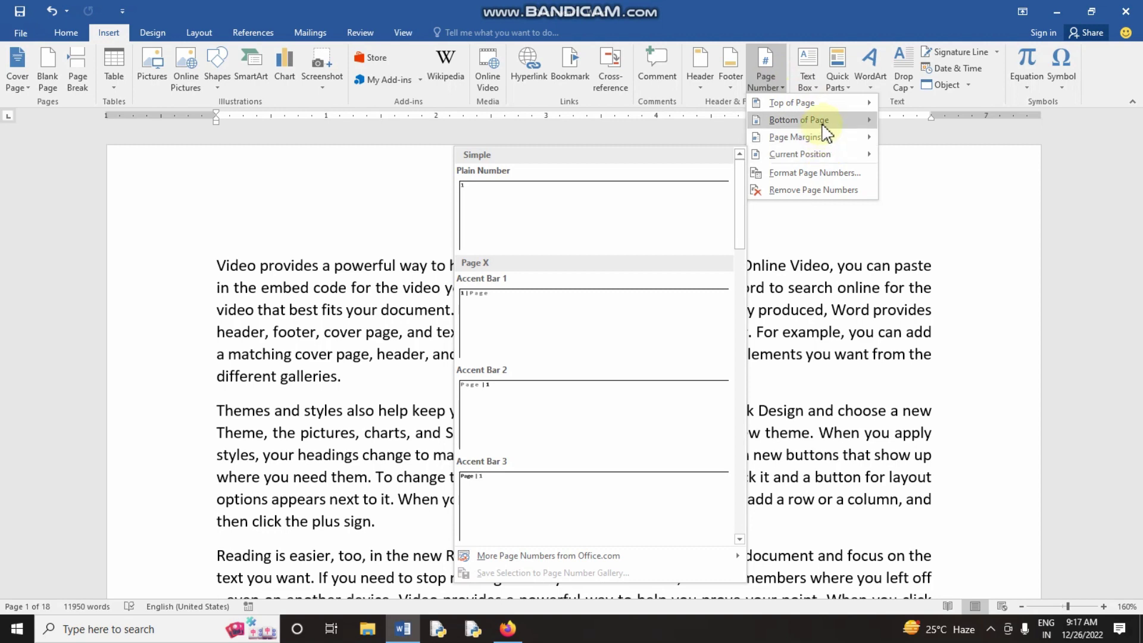
pyautogui.moveTo(799, 119)
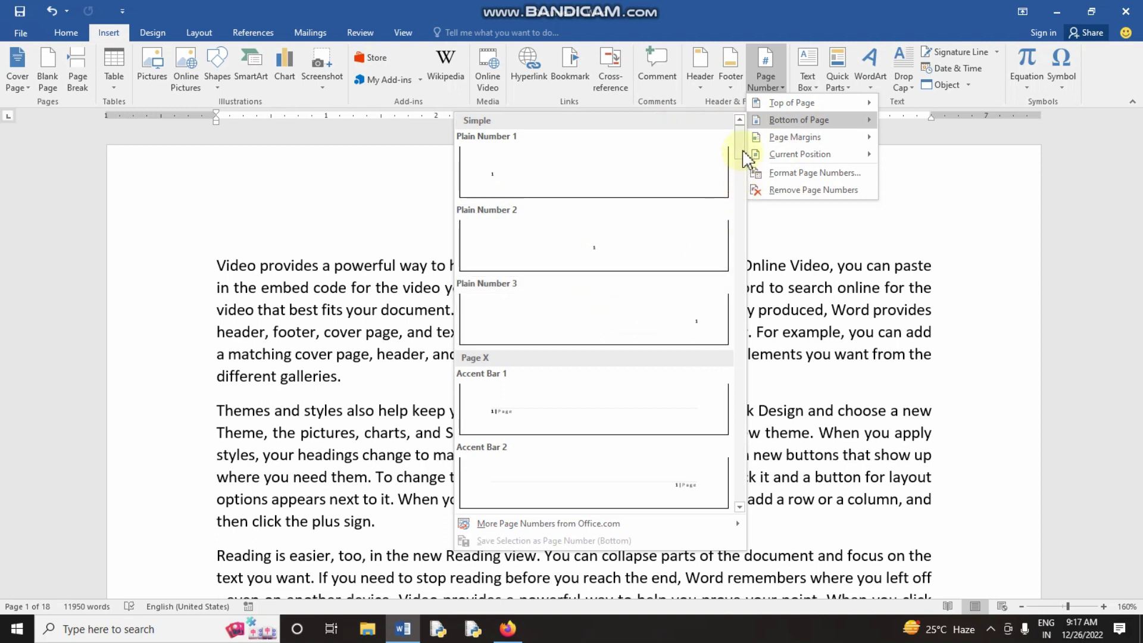
pyautogui.moveTo(744, 154); pyautogui.dragTo(755, 292)
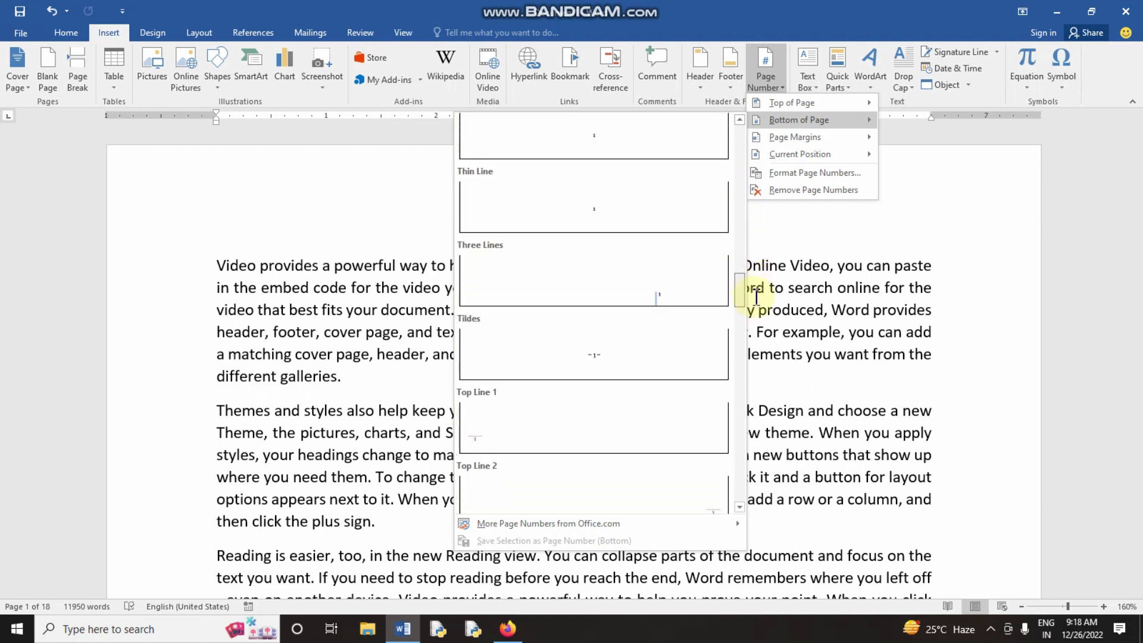
pyautogui.moveTo(755, 292); pyautogui.dragTo(760, 150)
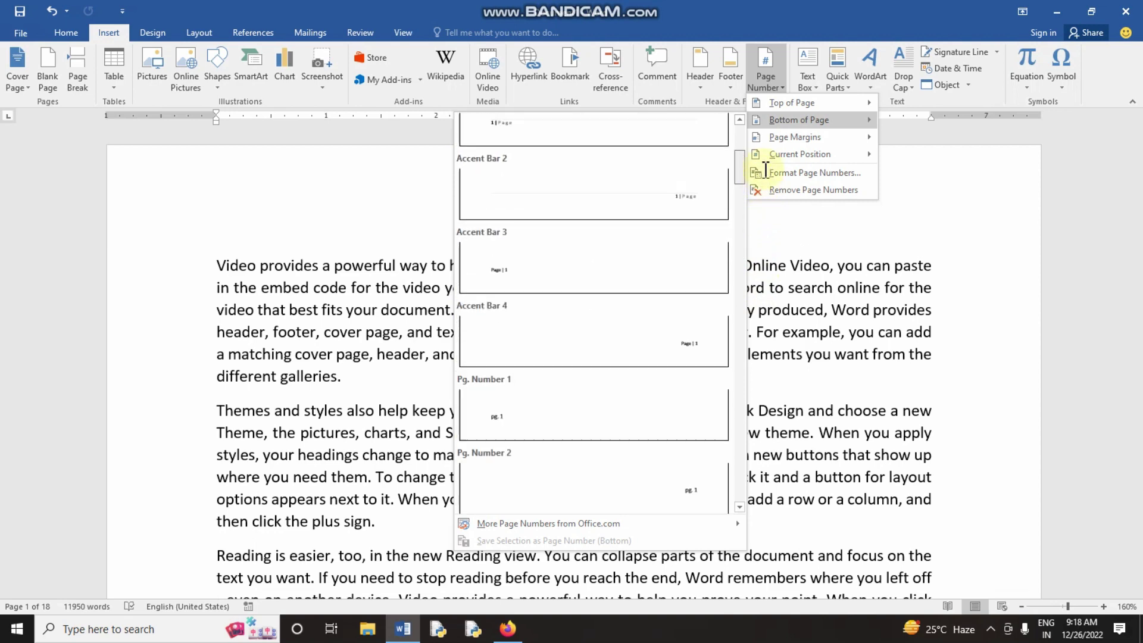
pyautogui.scroll(1, 596, 253)
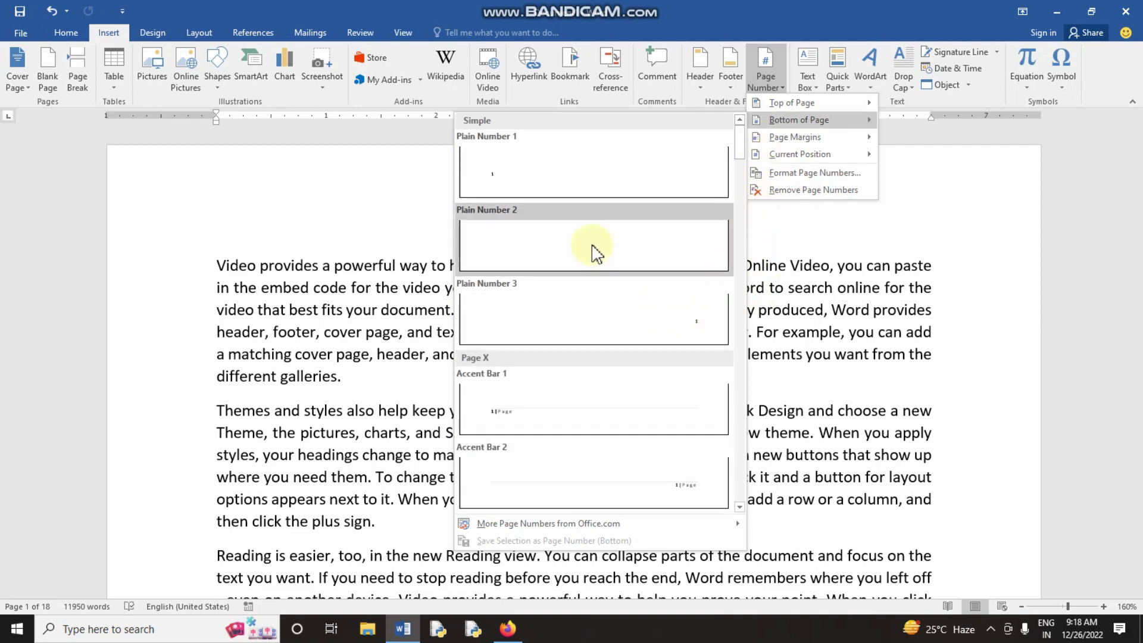
# Insert a plain centred page number at the bottom of every page and leave the footer
pyautogui.click(619, 253)
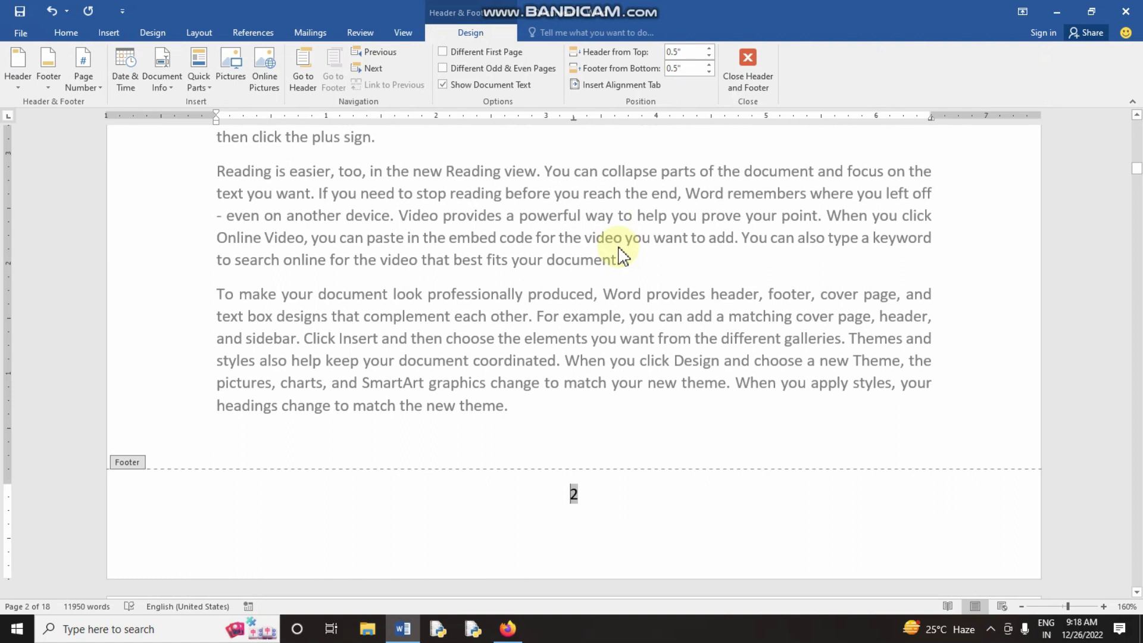
pyautogui.click(607, 504)
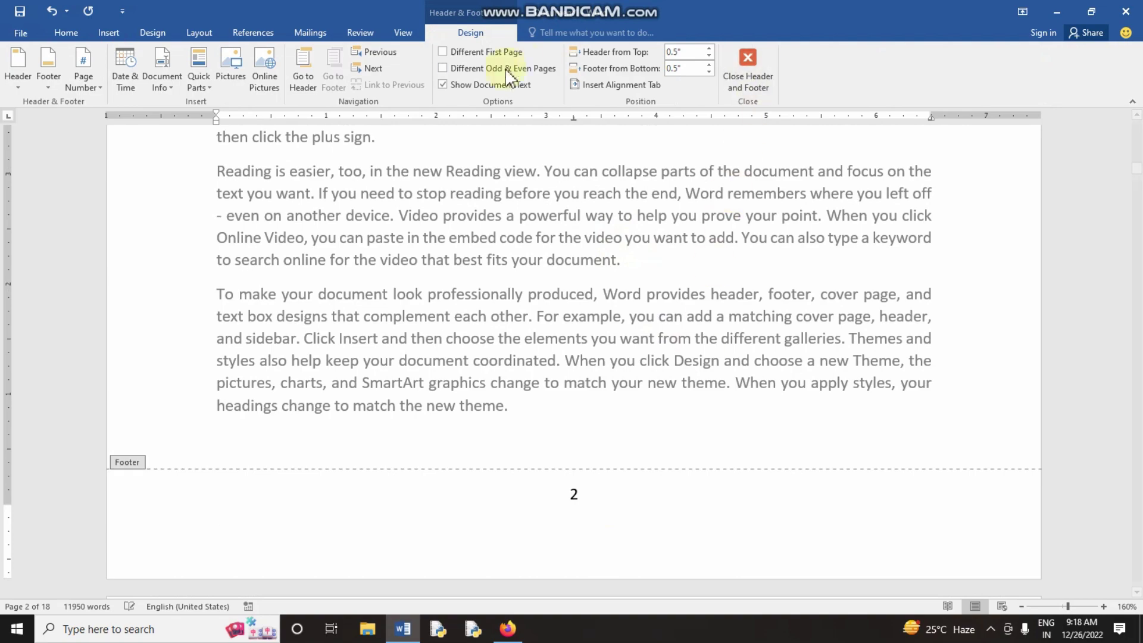
pyautogui.click(748, 75)
# Scroll to the top of the document so page 1's footer number 1 shows
pyautogui.scroll(5, 756, 258)
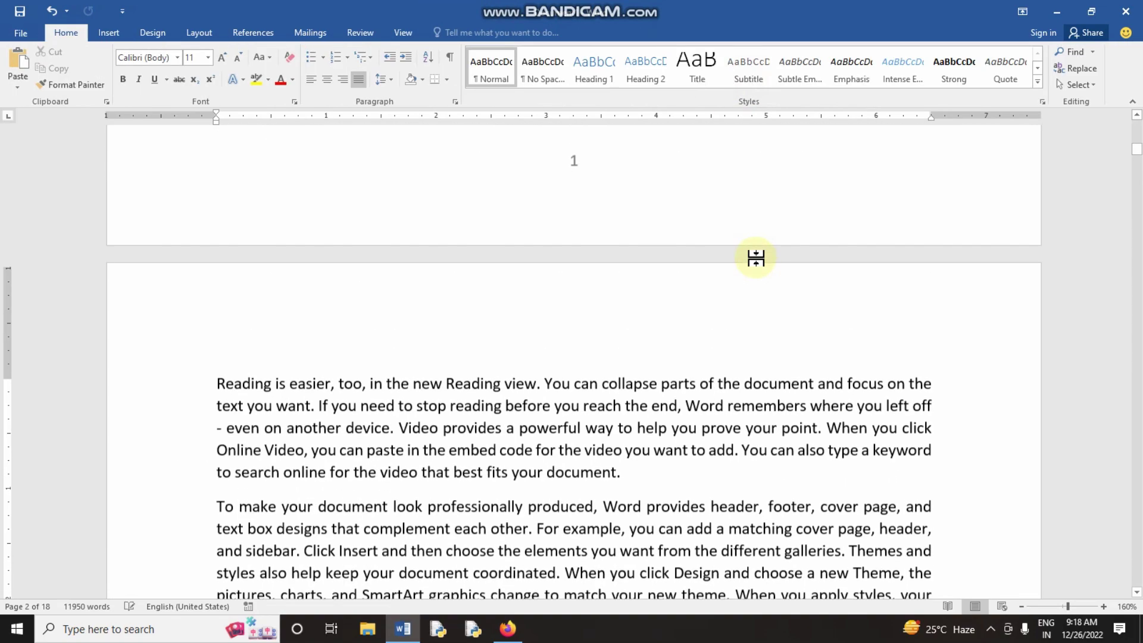
pyautogui.scroll(3, 756, 258)
pyautogui.scroll(1, 758, 258)
pyautogui.scroll(-1, 639, 433)
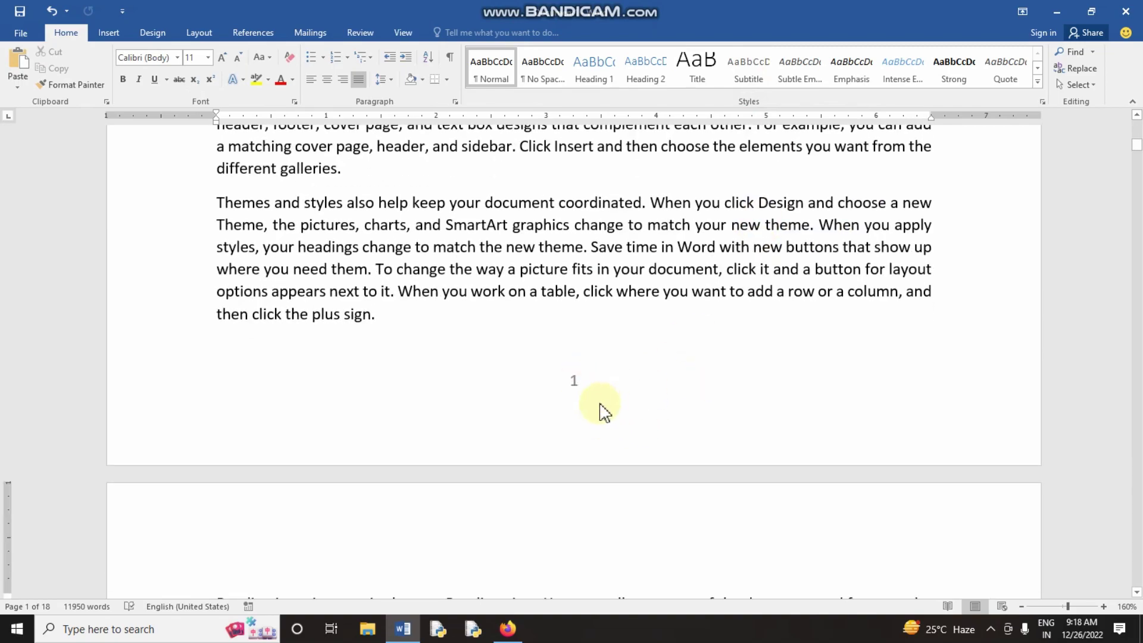
pyautogui.scroll(1, 611, 397)
pyautogui.scroll(6, 619, 392)
pyautogui.scroll(3, 625, 390)
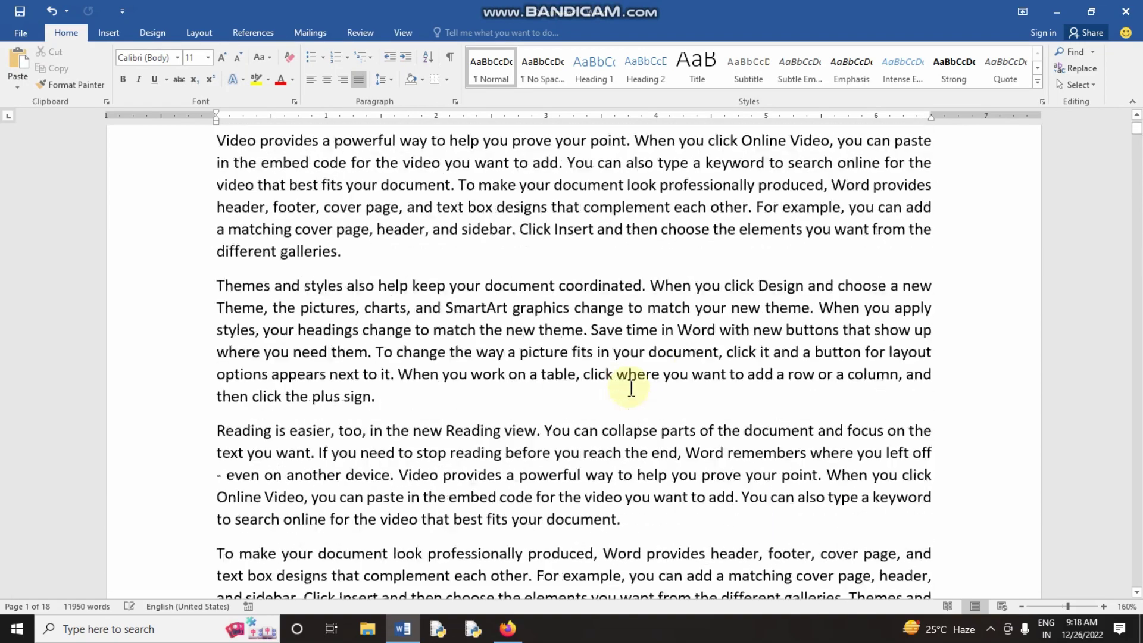
pyautogui.scroll(3, 631, 388)
pyautogui.scroll(-3, 631, 387)
pyautogui.scroll(3, 625, 345)
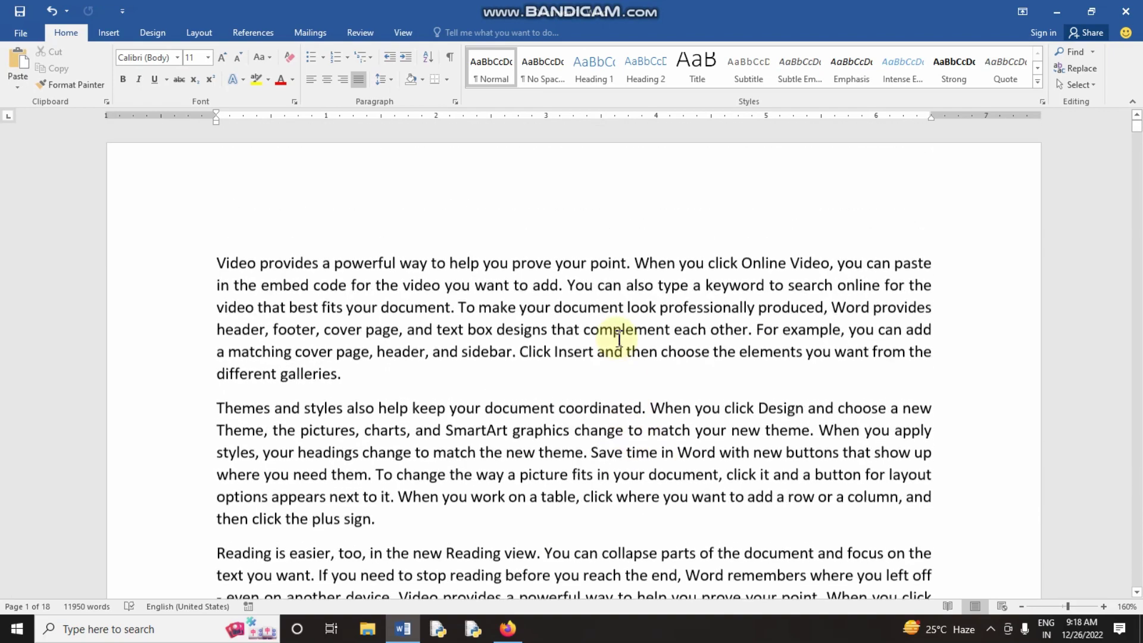
pyautogui.scroll(-5, 625, 351)
pyautogui.scroll(-4, 625, 353)
pyautogui.scroll(-3, 631, 458)
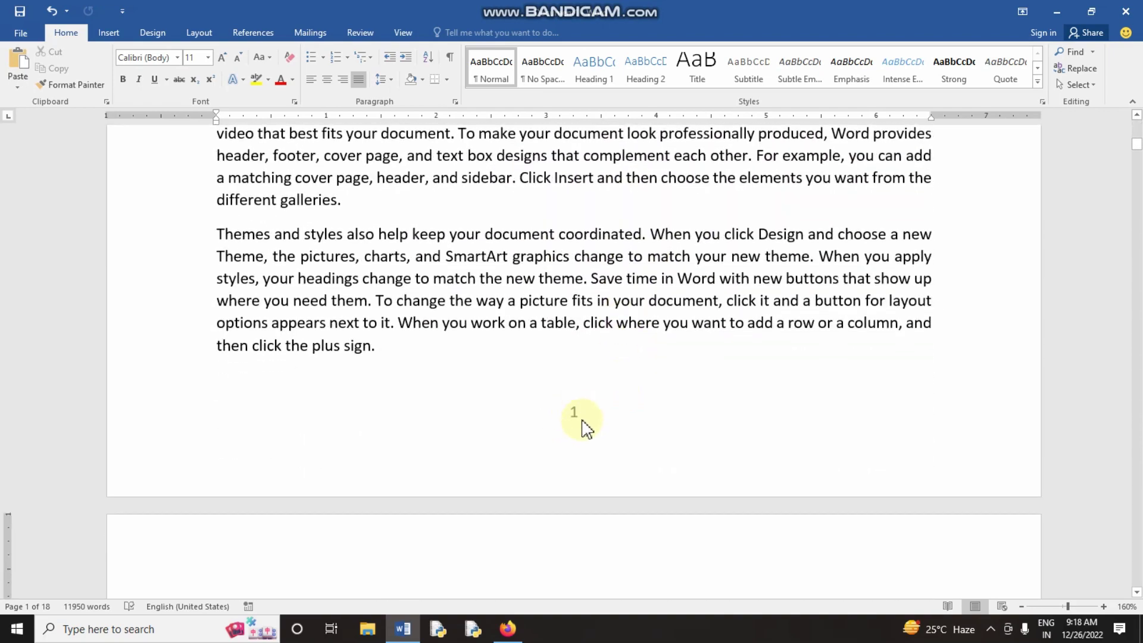
pyautogui.scroll(-5, 625, 440)
pyautogui.scroll(-5, 622, 438)
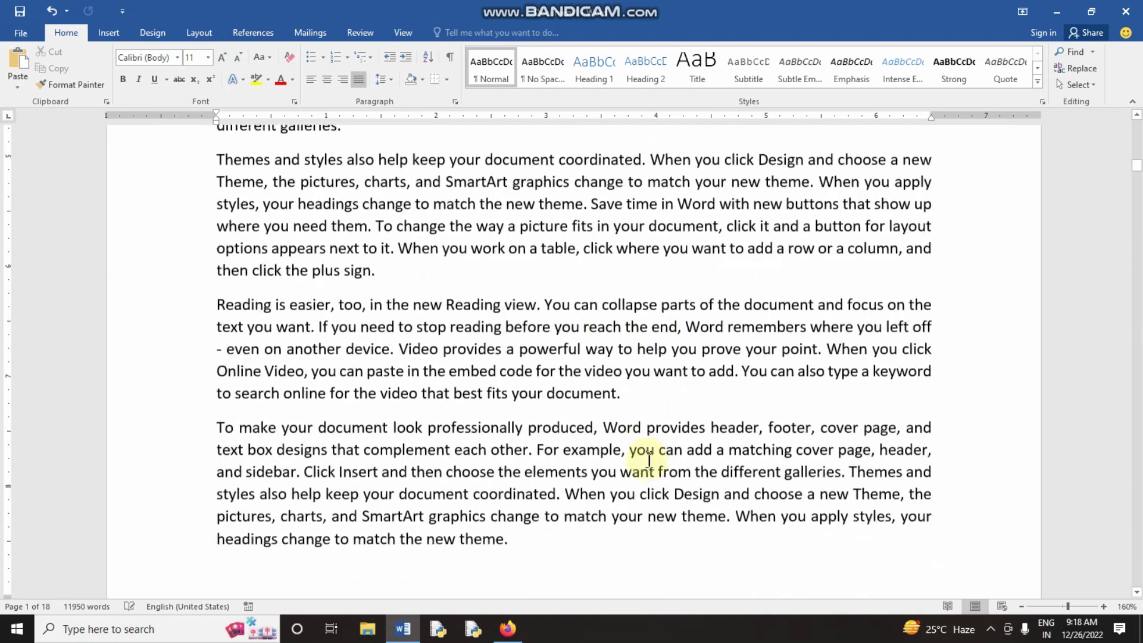
pyautogui.scroll(-3, 643, 452)
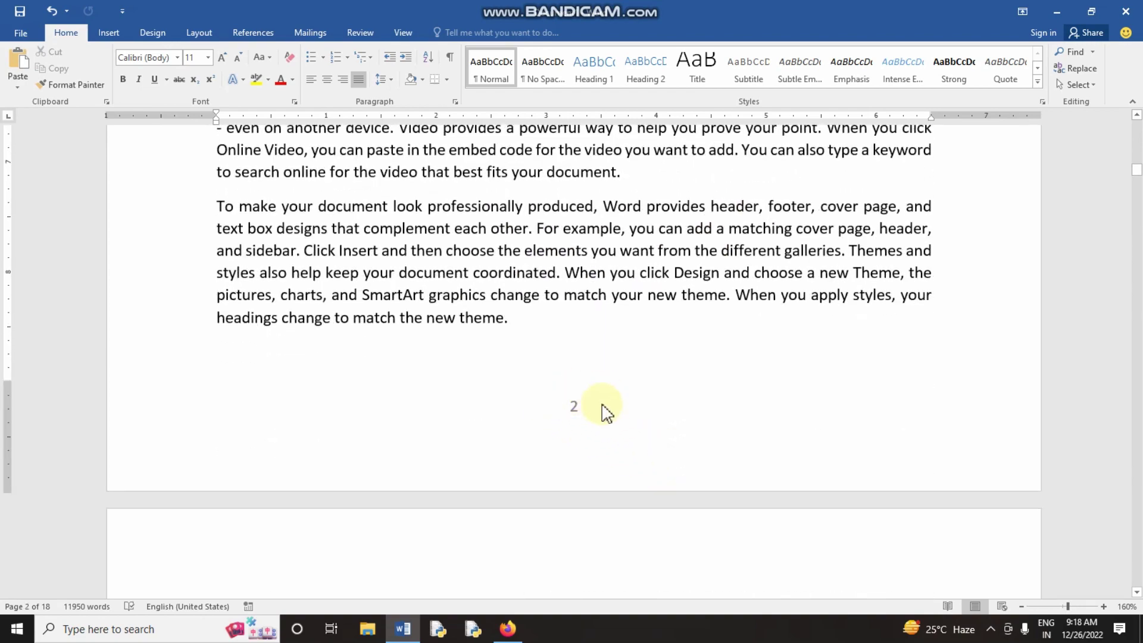
pyautogui.scroll(-2, 607, 412)
pyautogui.scroll(-7, 614, 413)
pyautogui.scroll(-3, 615, 409)
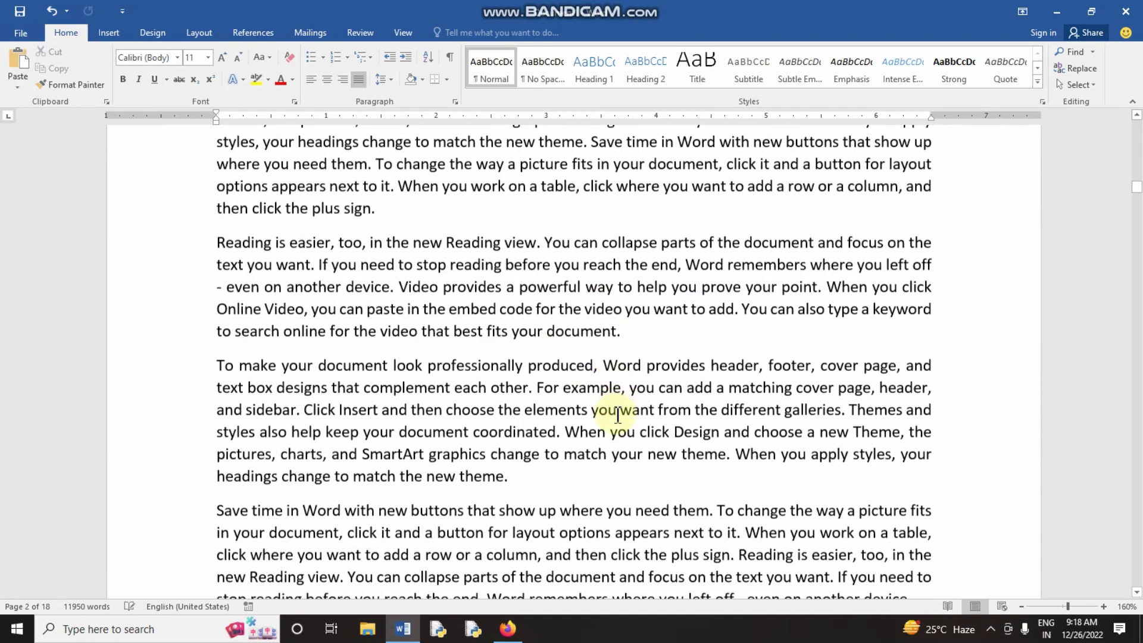
pyautogui.scroll(-4, 613, 411)
pyautogui.scroll(-3, 590, 477)
pyautogui.scroll(-4, 623, 492)
pyautogui.scroll(-8, 623, 492)
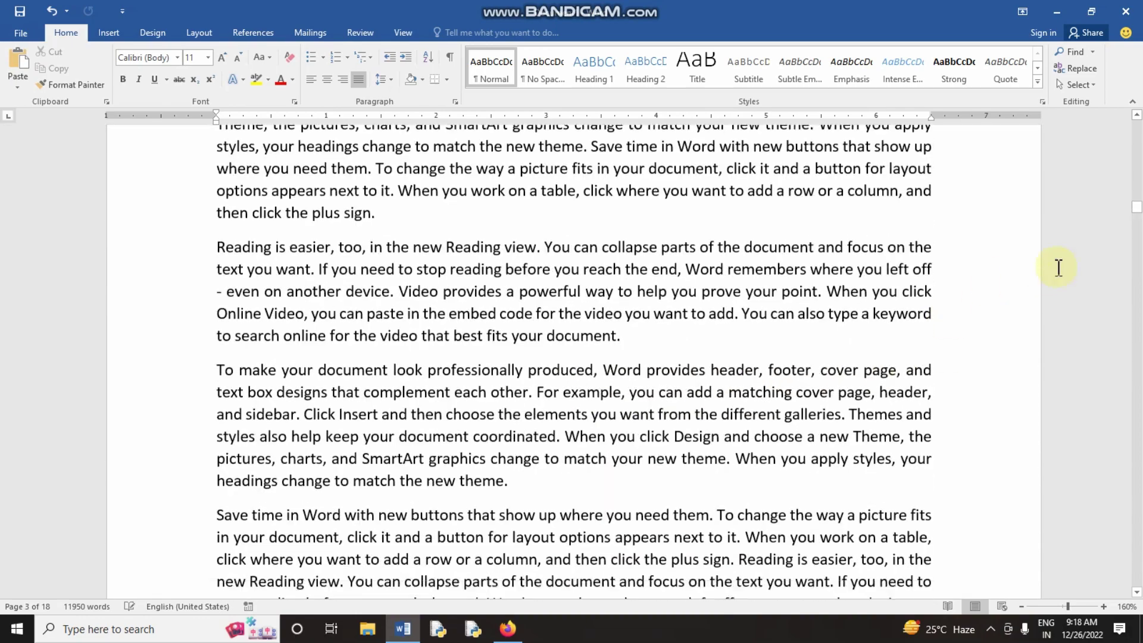
pyautogui.moveTo(1139, 221); pyautogui.dragTo(1138, 583)
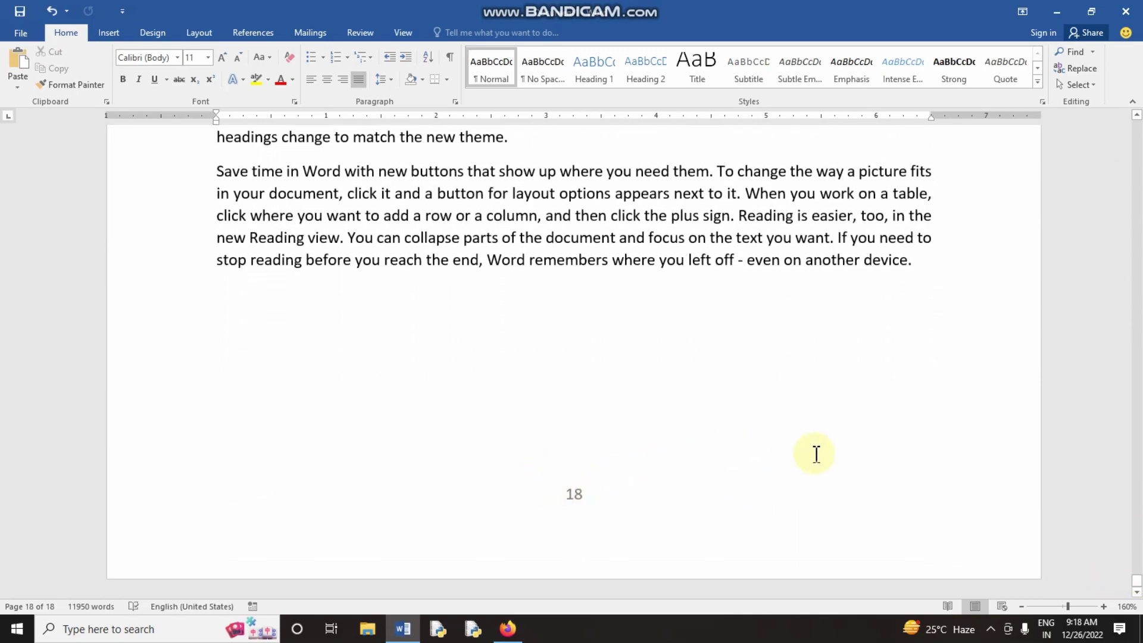
pyautogui.moveTo(1137, 589); pyautogui.dragTo(1137, 119)
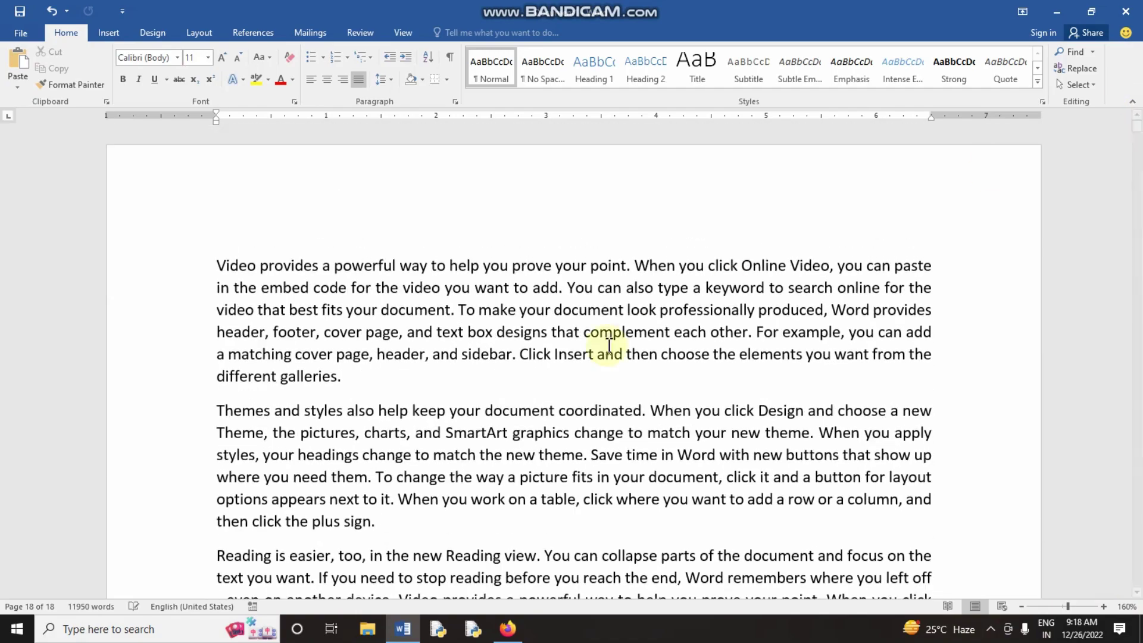
pyautogui.scroll(-4, 609, 383)
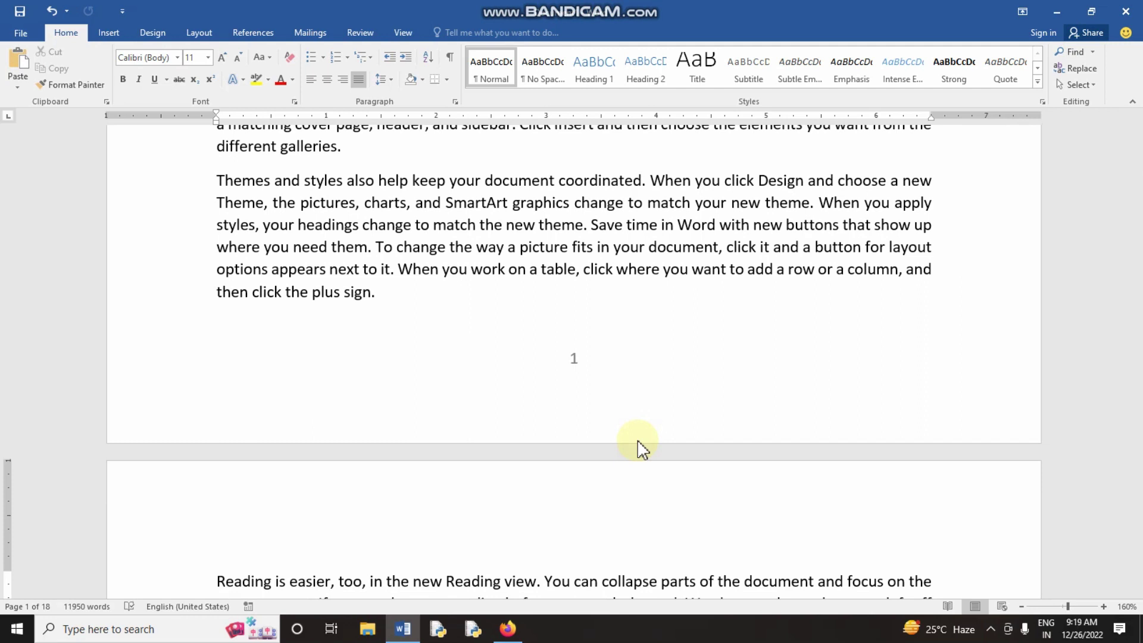
# Set the page number format to A, B, C, ... and apply it to the footers
pyautogui.click(109, 33)
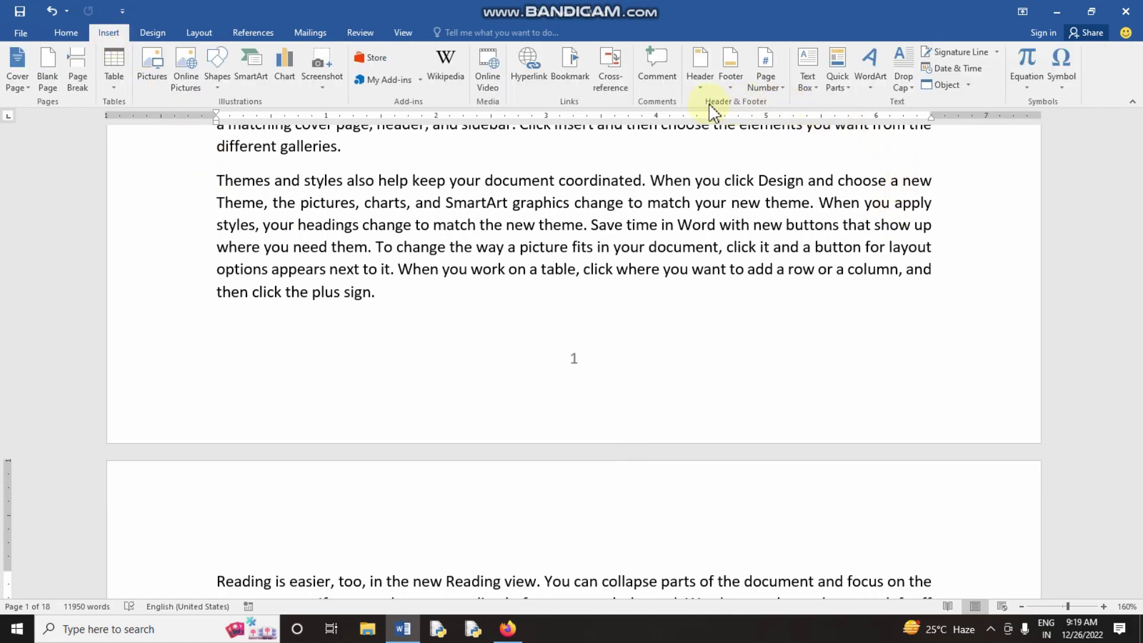
pyautogui.click(761, 85)
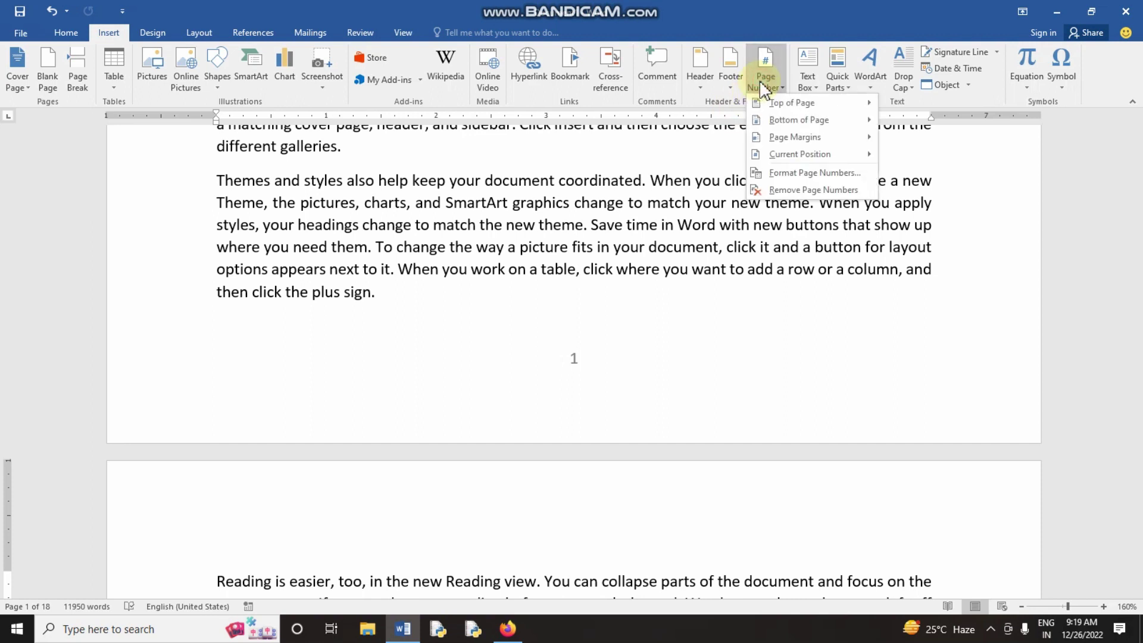
pyautogui.click(809, 174)
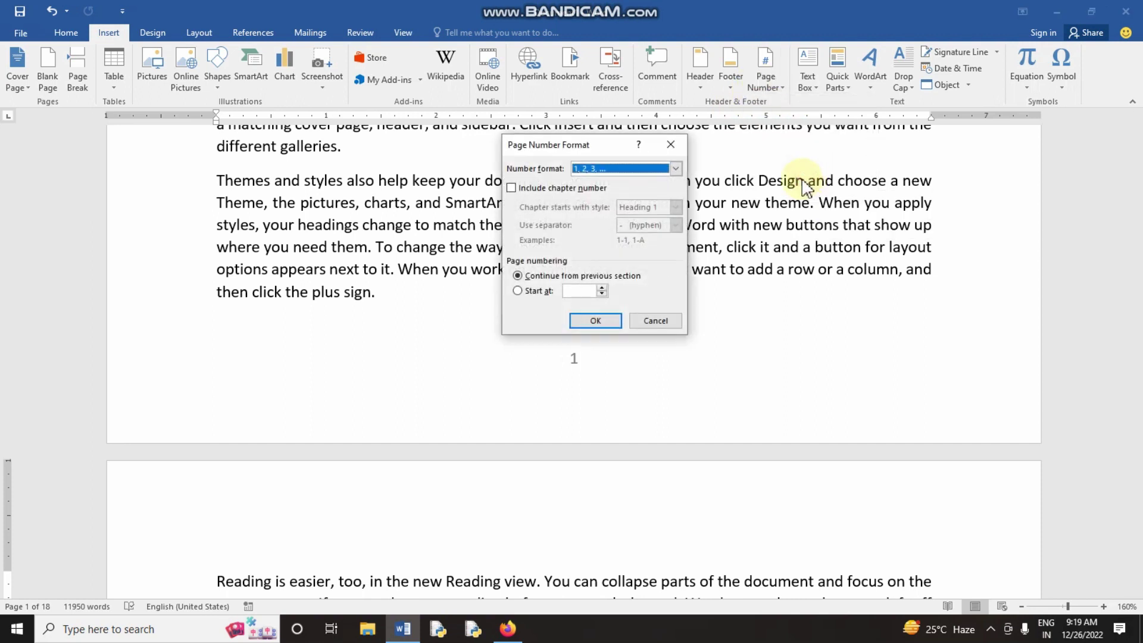
pyautogui.moveTo(592, 145); pyautogui.dragTo(641, 168)
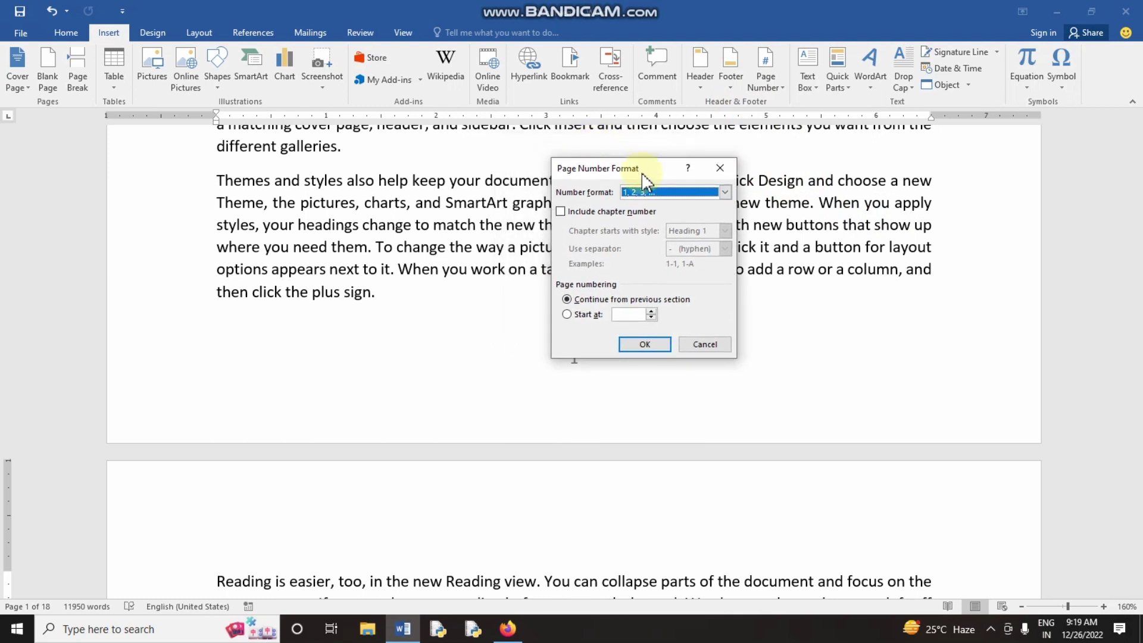
pyautogui.moveTo(638, 165); pyautogui.dragTo(649, 160)
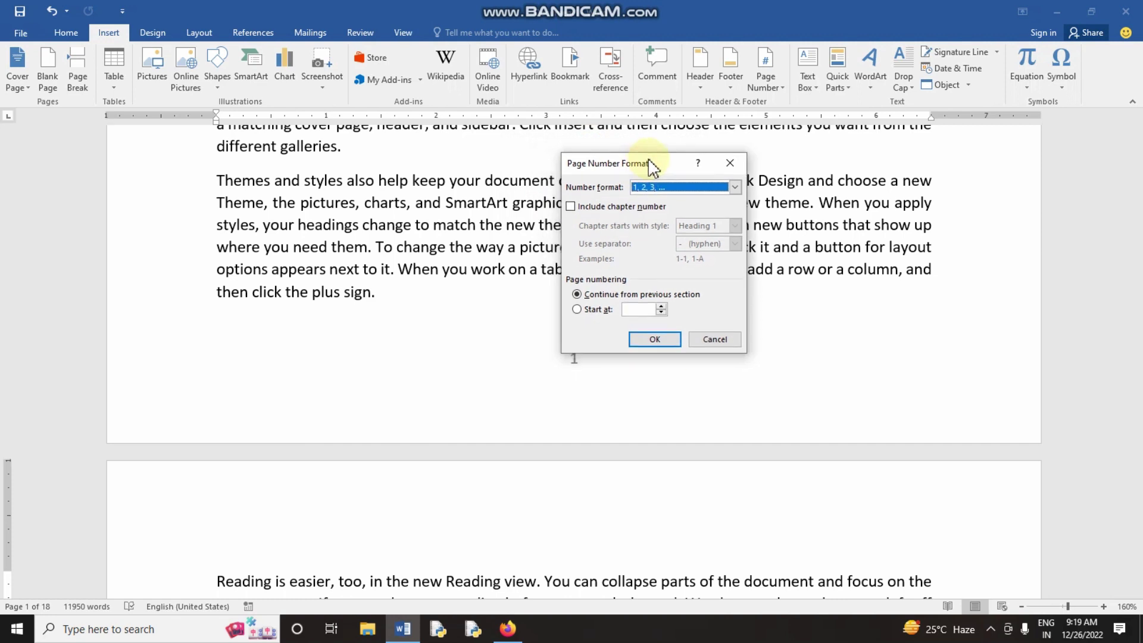
pyautogui.click(666, 187)
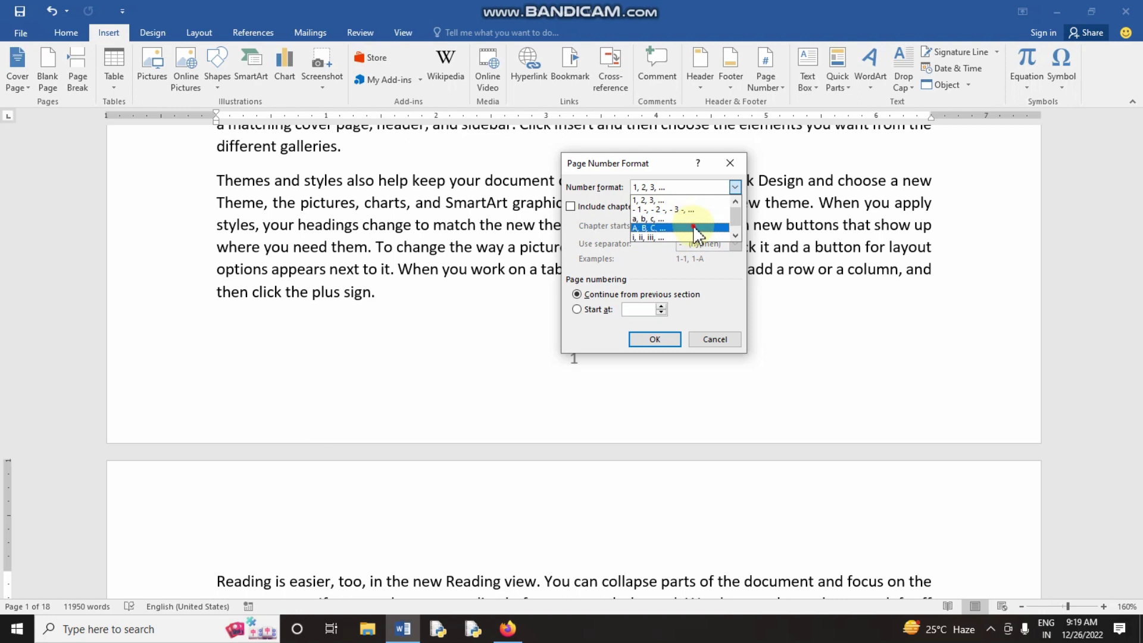
pyautogui.click(694, 228)
pyautogui.click(691, 188)
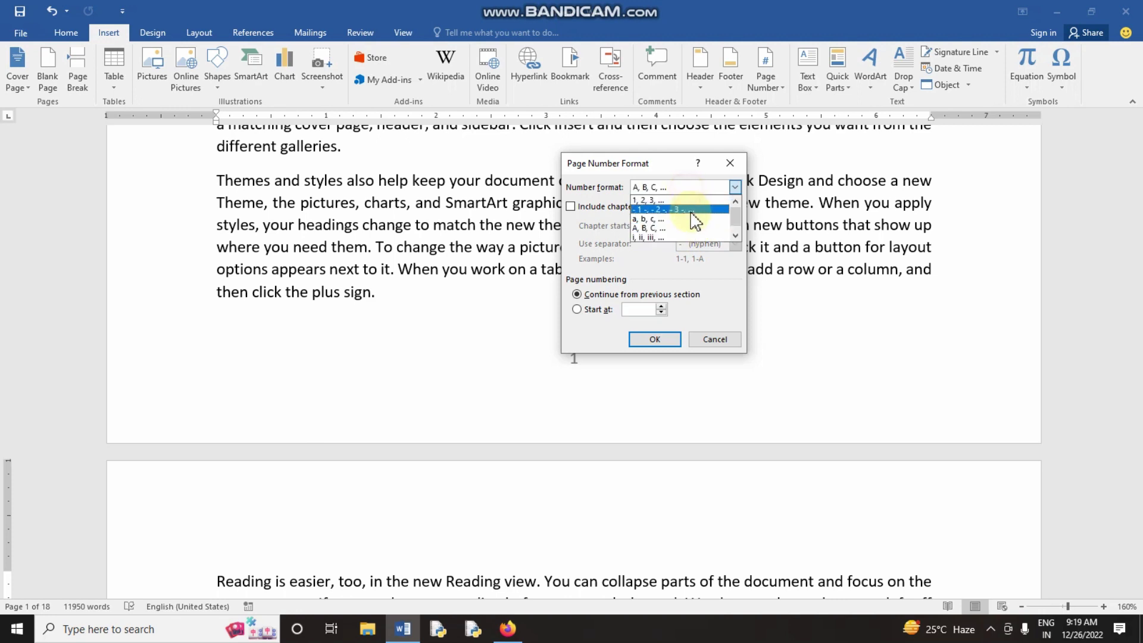
pyautogui.click(690, 228)
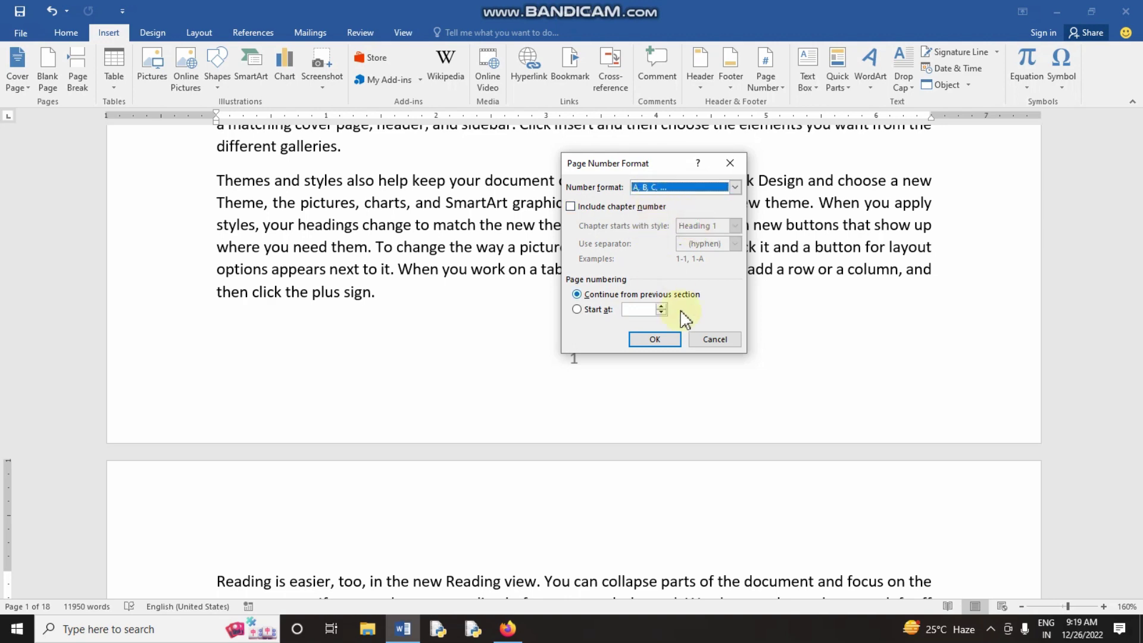
pyautogui.click(654, 338)
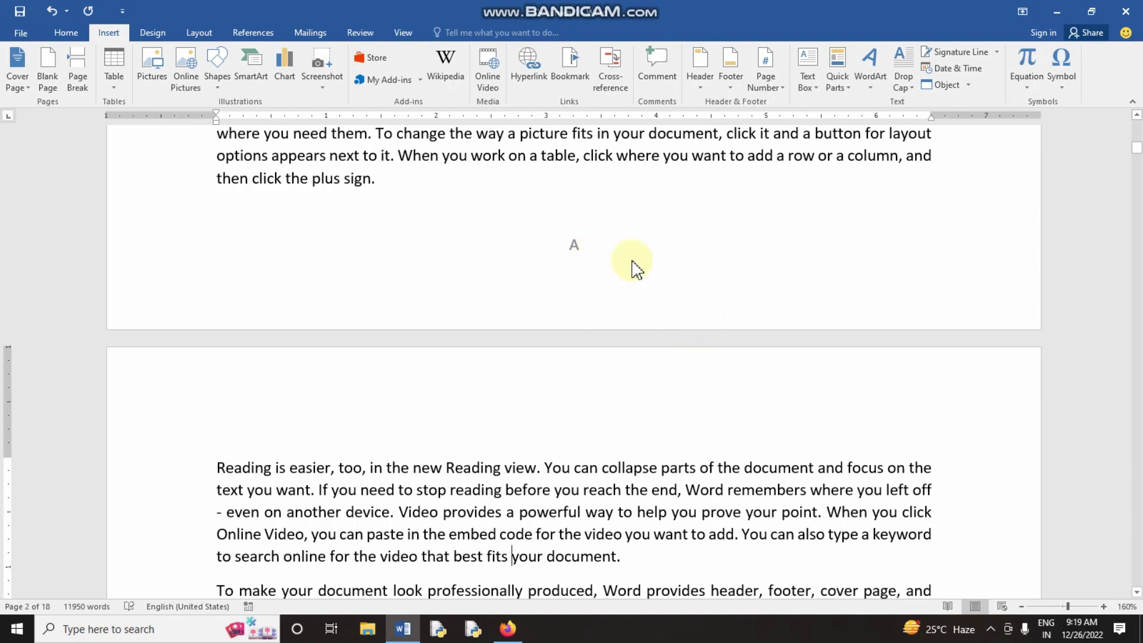
pyautogui.scroll(-5, 628, 265)
pyautogui.scroll(-5, 638, 350)
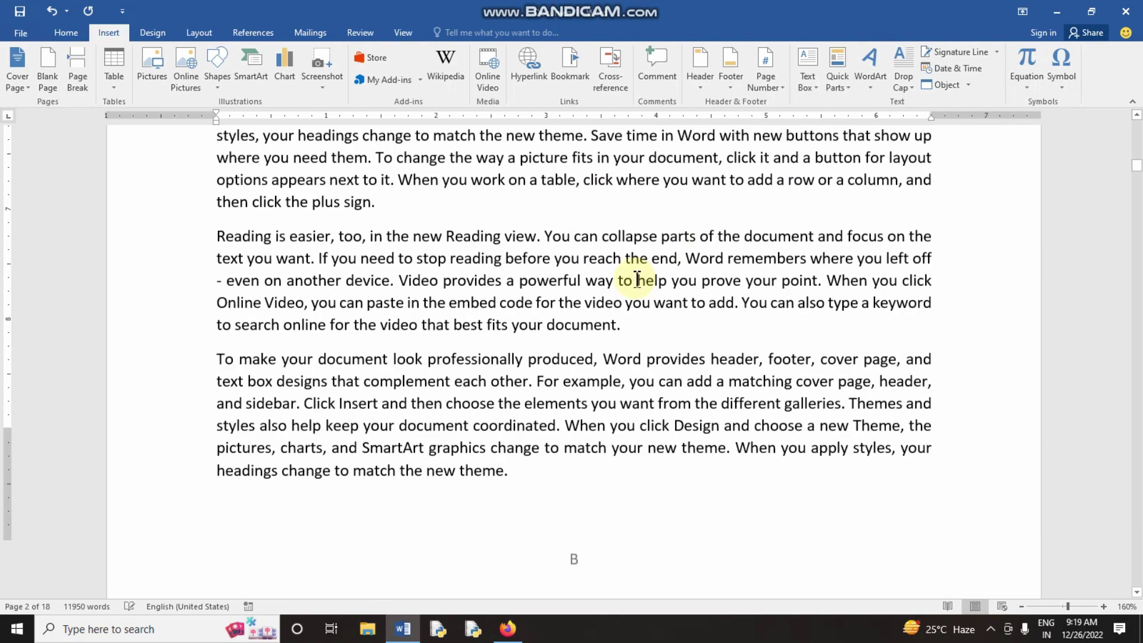
pyautogui.scroll(-2, 646, 414)
pyautogui.scroll(-5, 621, 455)
pyautogui.scroll(-5, 630, 439)
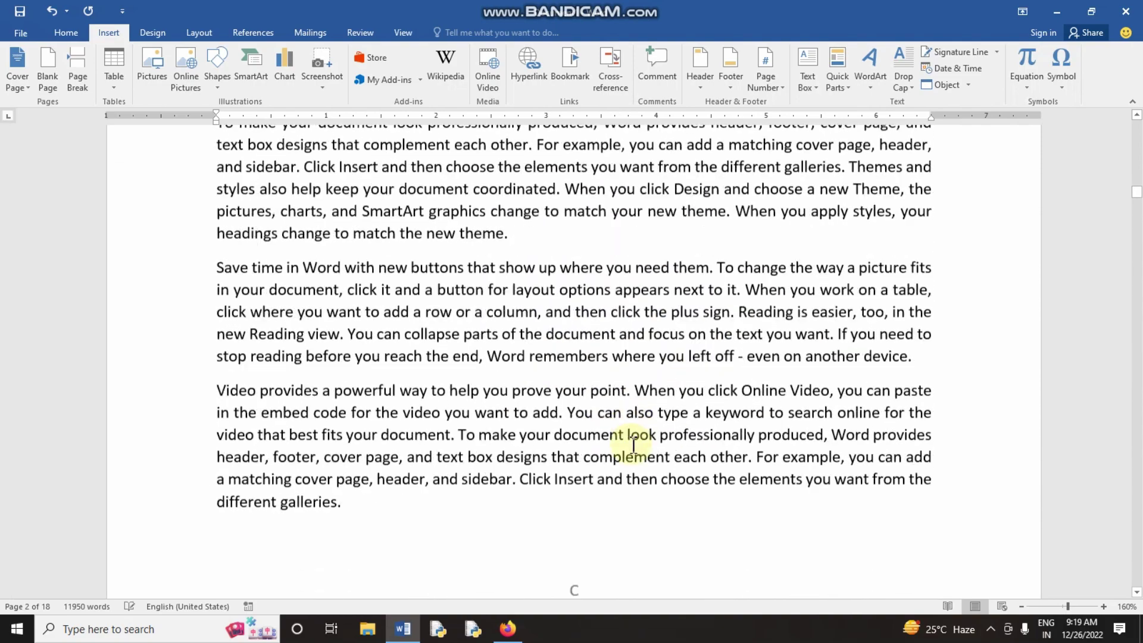
pyautogui.scroll(-3, 631, 440)
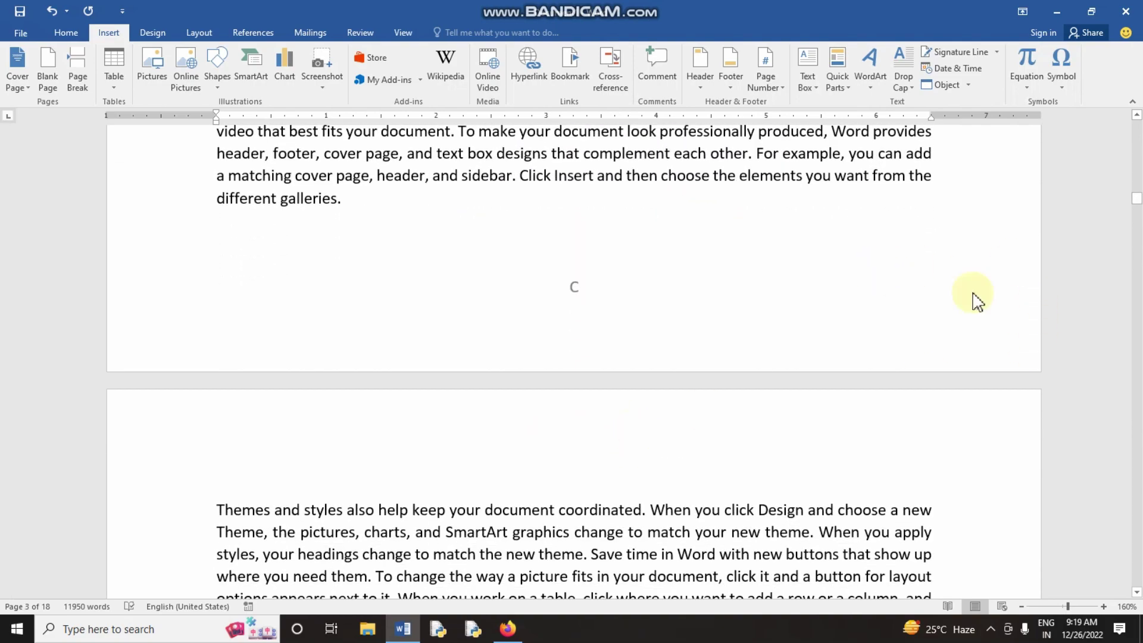
pyautogui.moveTo(1138, 209); pyautogui.dragTo(1139, 500)
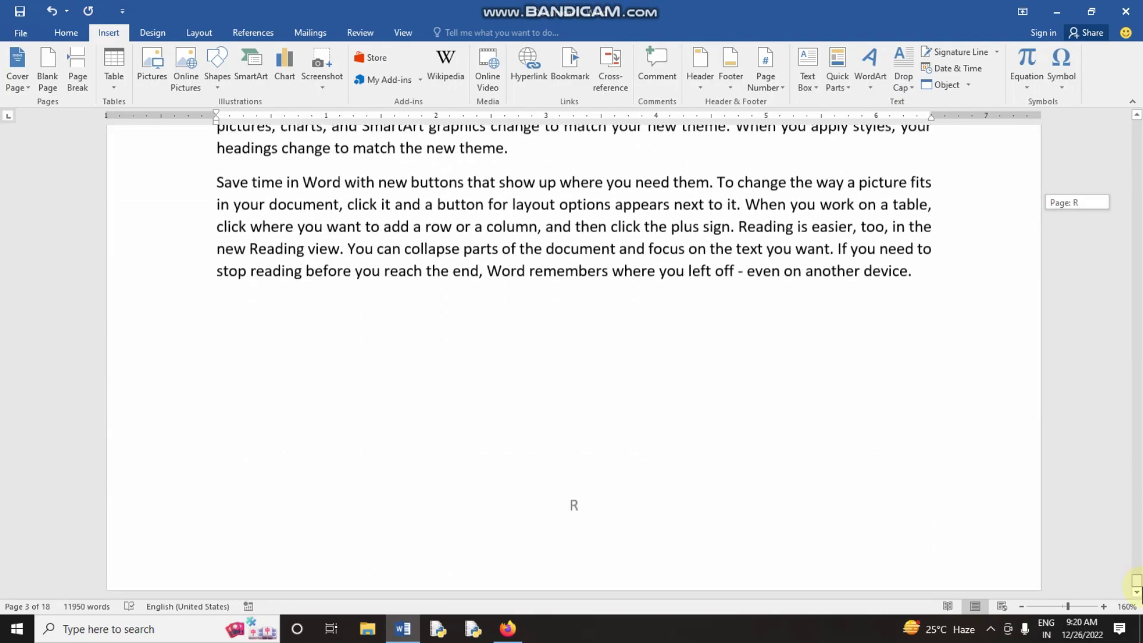
pyautogui.moveTo(1138, 500); pyautogui.dragTo(1138, 580)
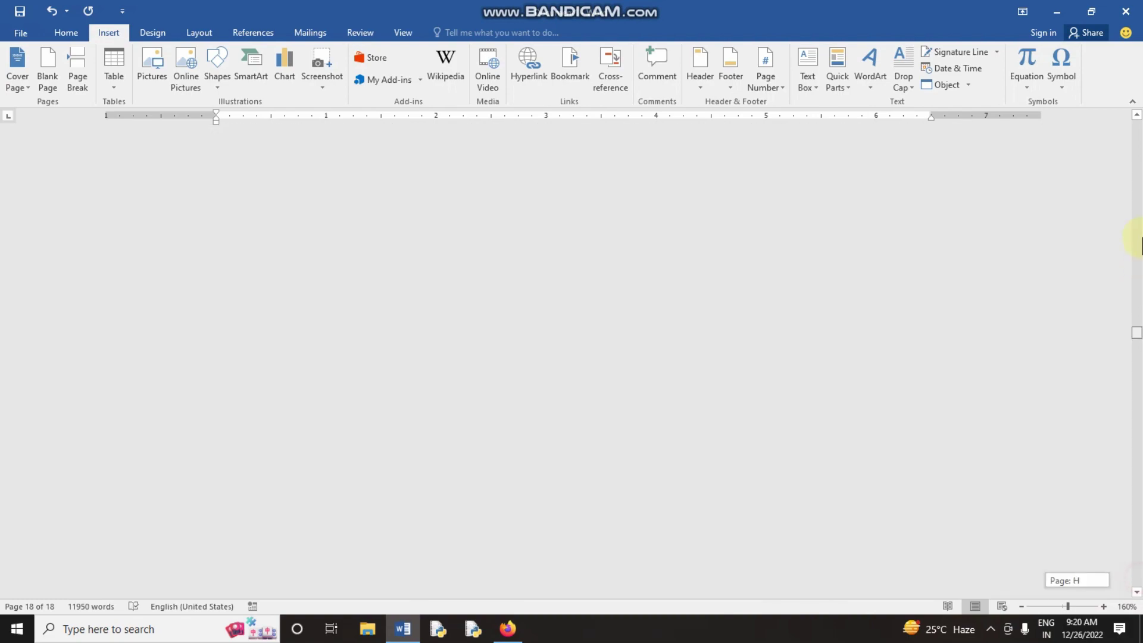
pyautogui.moveTo(1137, 586); pyautogui.dragTo(1135, 119)
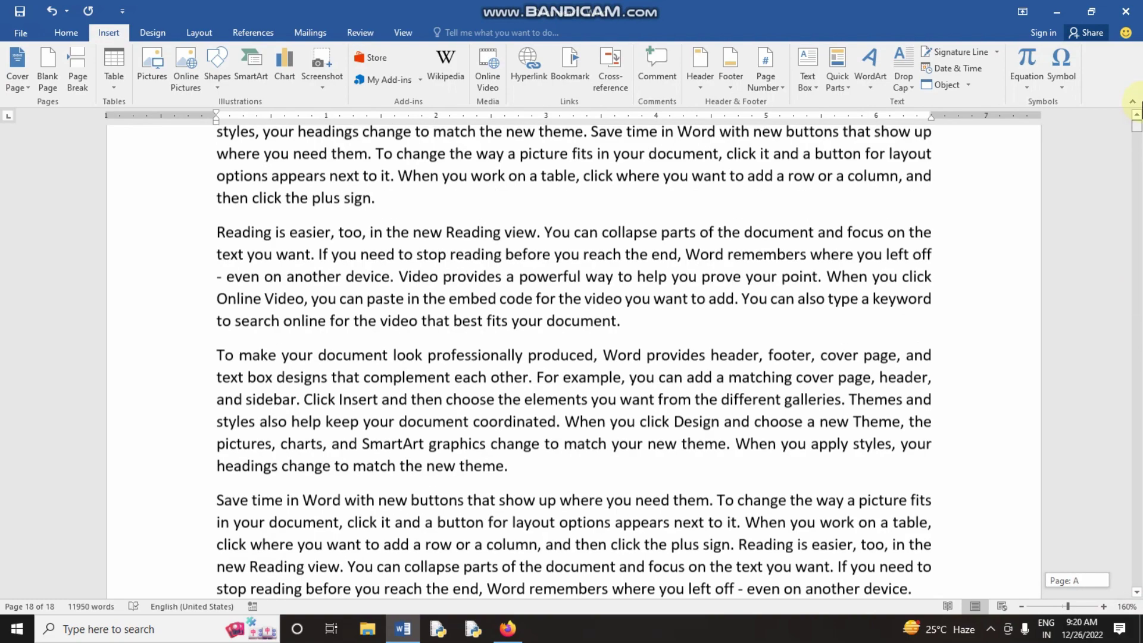
pyautogui.scroll(-4, 779, 322)
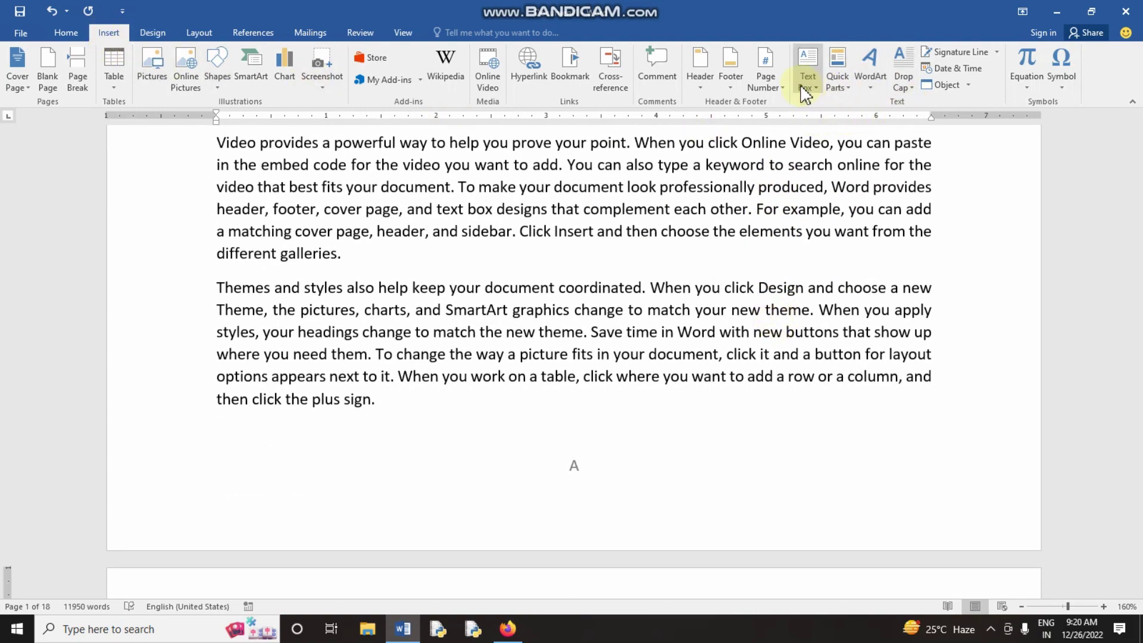
# Switch the page number format to I, II, III, ... and check the footers
pyautogui.click(766, 77)
pyautogui.click(789, 173)
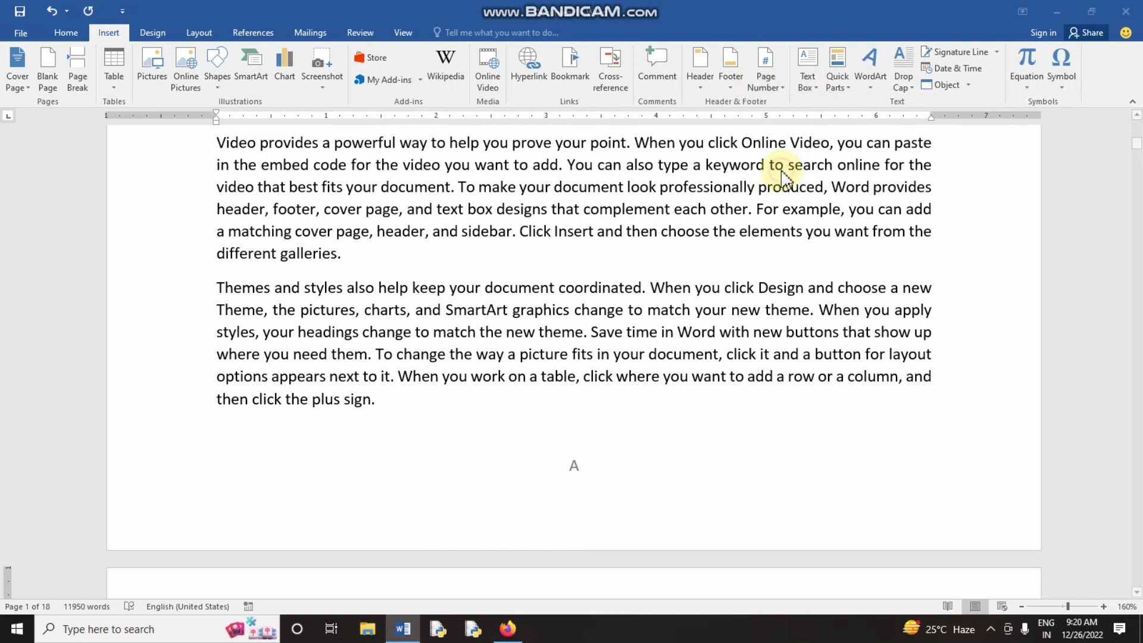
pyautogui.click(661, 187)
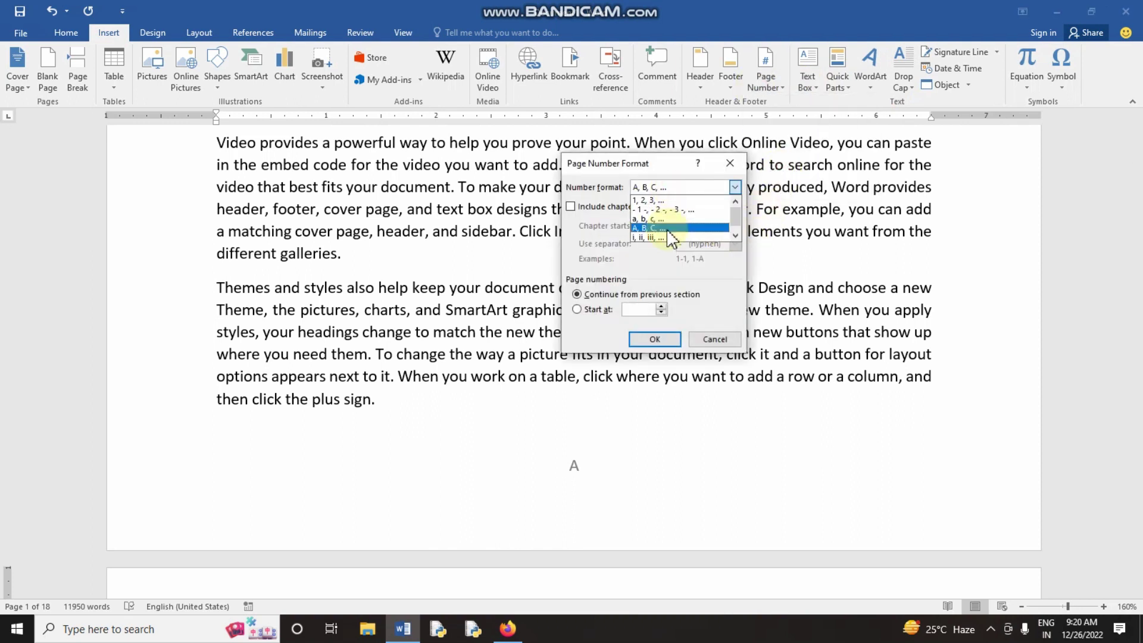
pyautogui.click(673, 238)
pyautogui.click(655, 339)
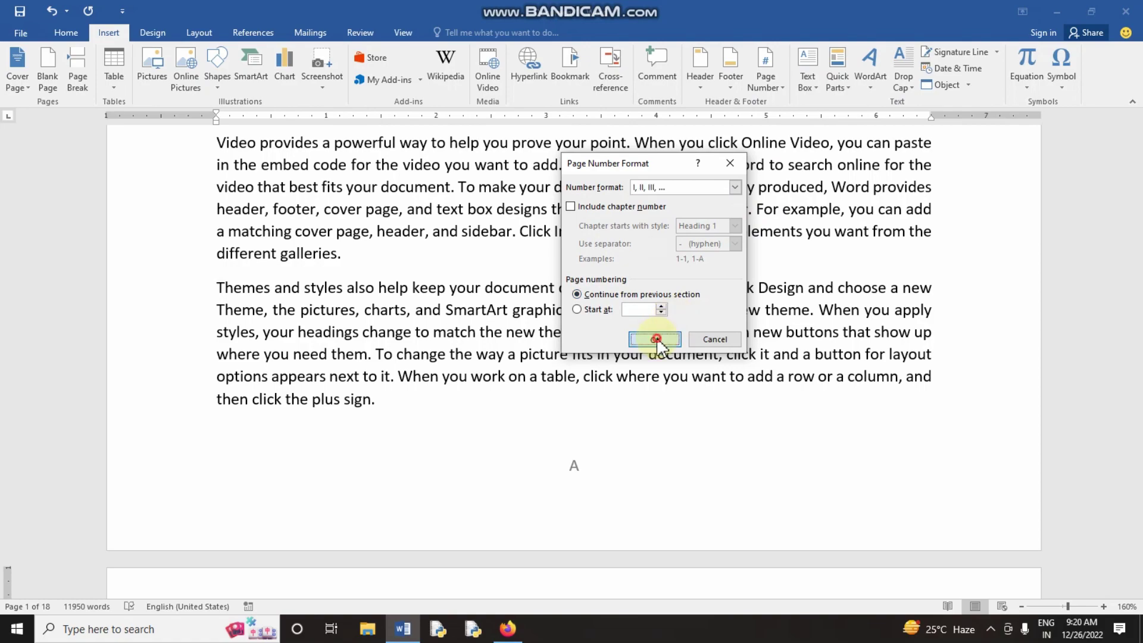
pyautogui.scroll(-3, 581, 337)
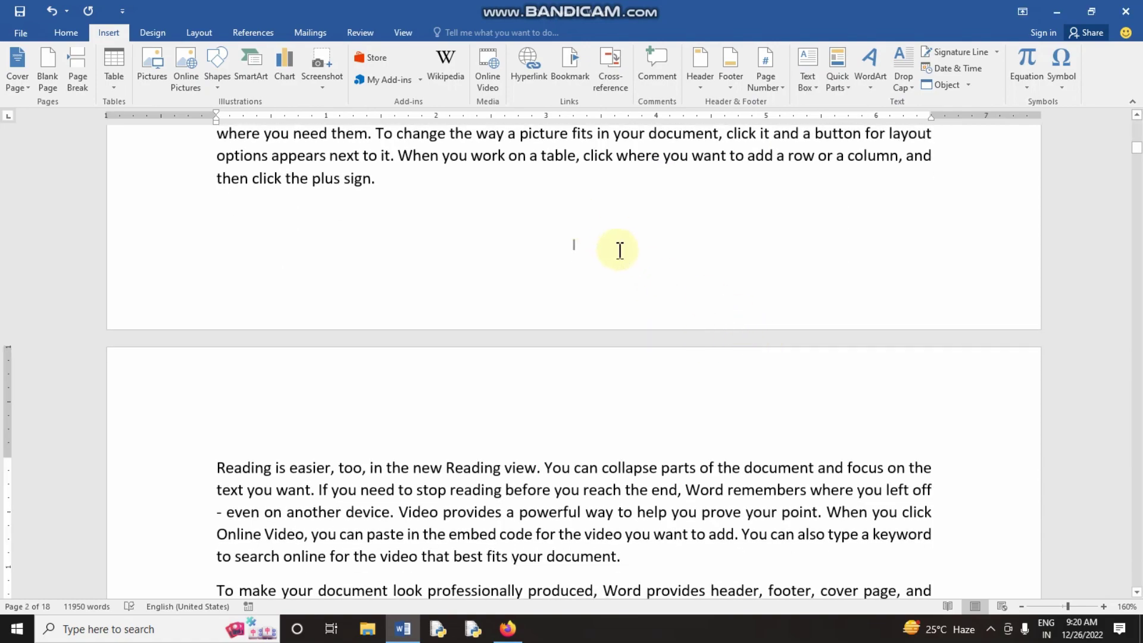
pyautogui.scroll(-5, 619, 250)
pyautogui.scroll(-5, 619, 250)
pyautogui.scroll(-5, 620, 253)
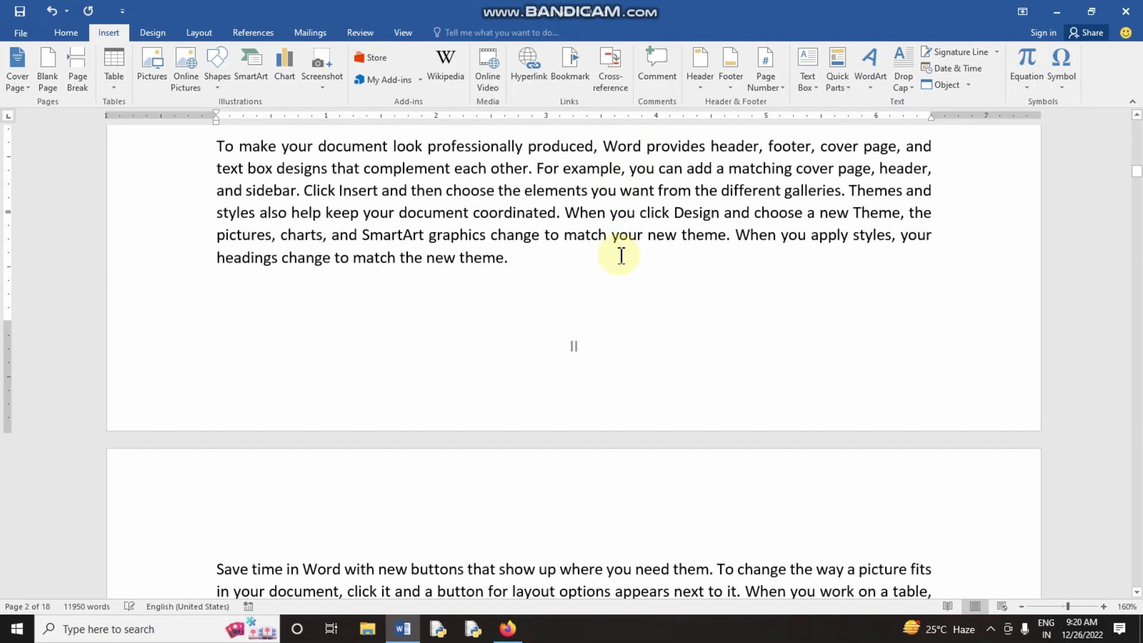
pyautogui.scroll(-6, 620, 256)
pyautogui.scroll(-6, 625, 257)
pyautogui.scroll(-5, 631, 261)
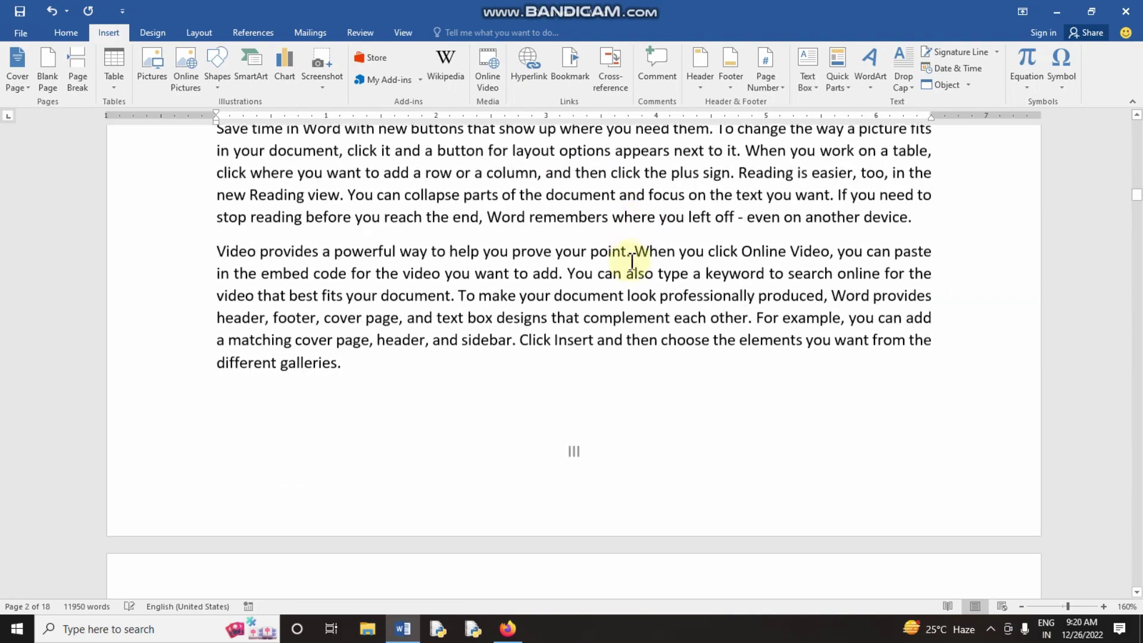
pyautogui.scroll(-3, 628, 280)
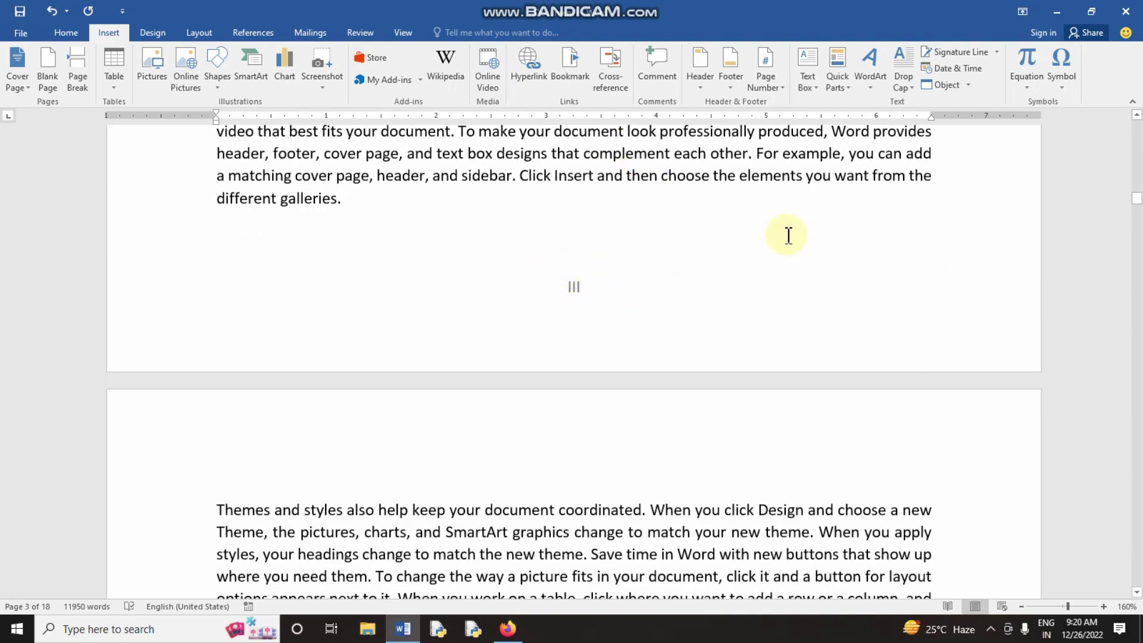
# Change the page number format back to 1, 2, 3, ... digits
pyautogui.click(767, 87)
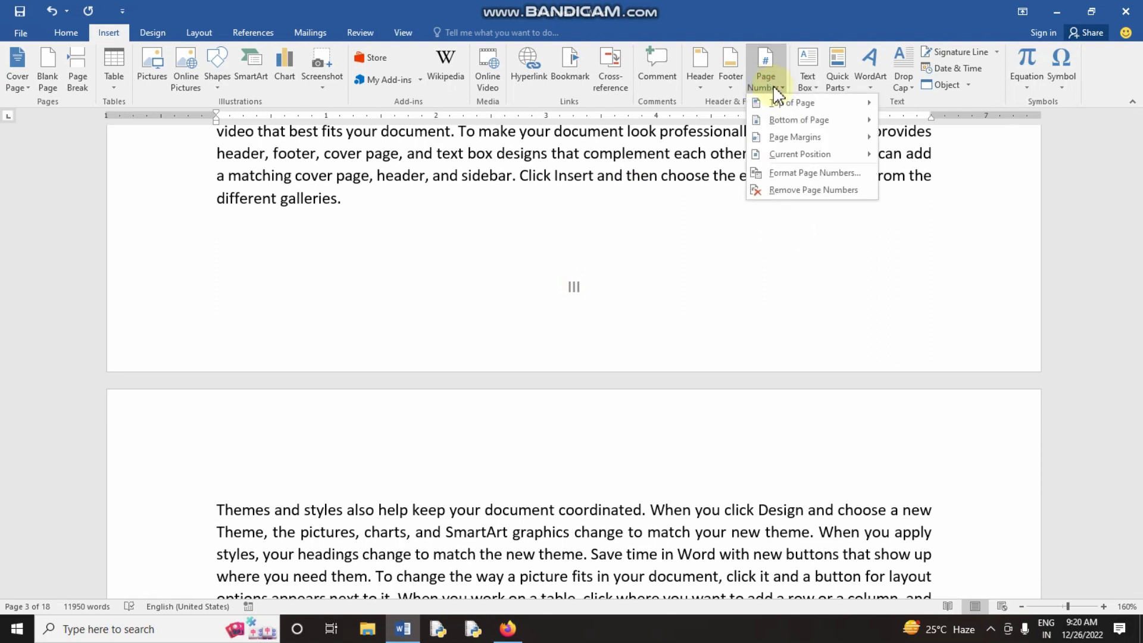
pyautogui.click(814, 172)
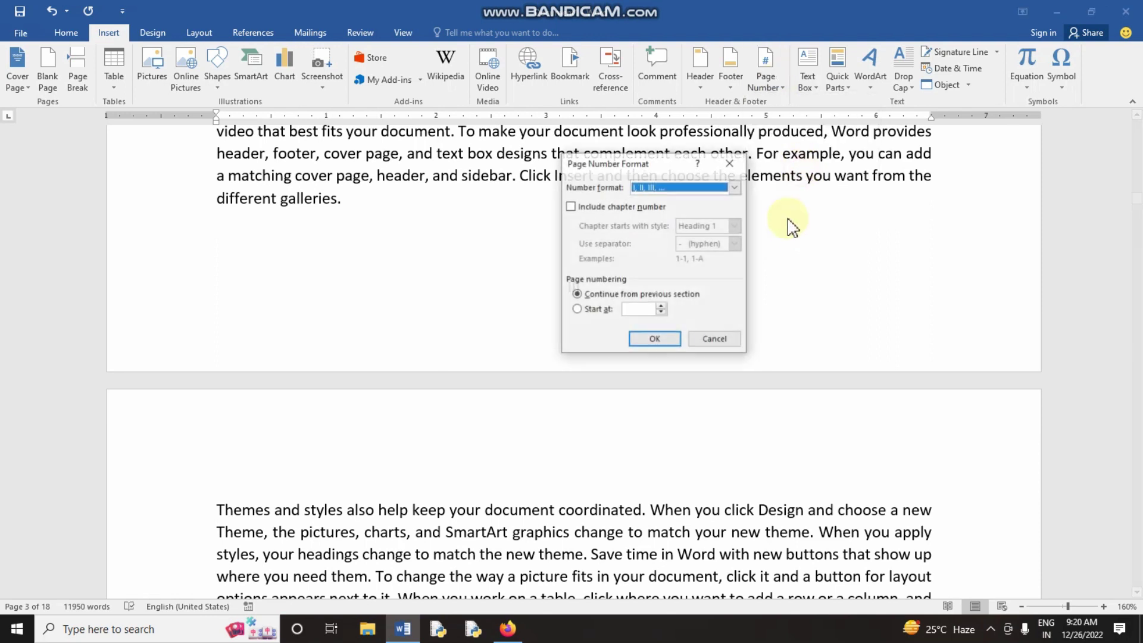
pyautogui.click(681, 188)
pyautogui.click(669, 223)
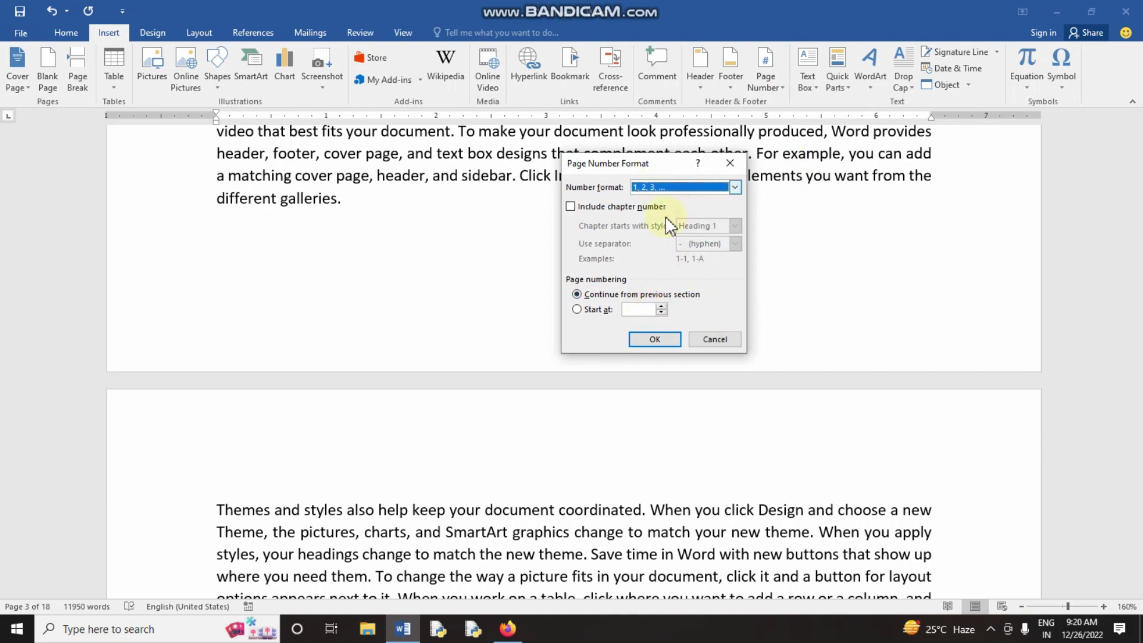
pyautogui.click(654, 338)
pyautogui.scroll(-5, 760, 332)
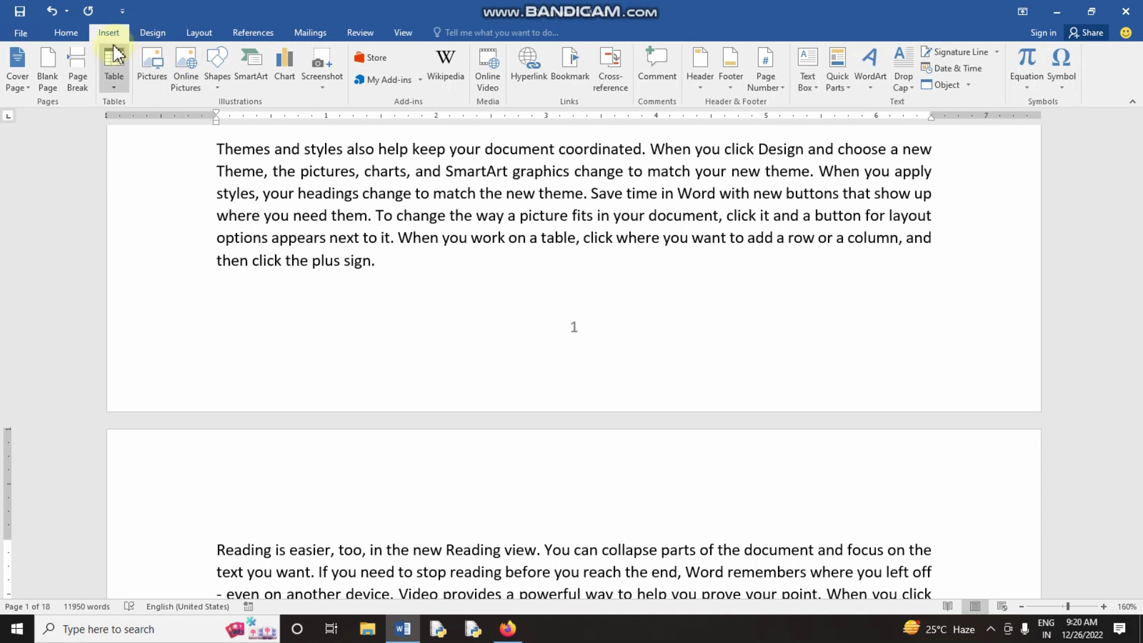
# Set page numbering to start at 5 in Format Page Numbers
pyautogui.click(765, 74)
pyautogui.click(813, 173)
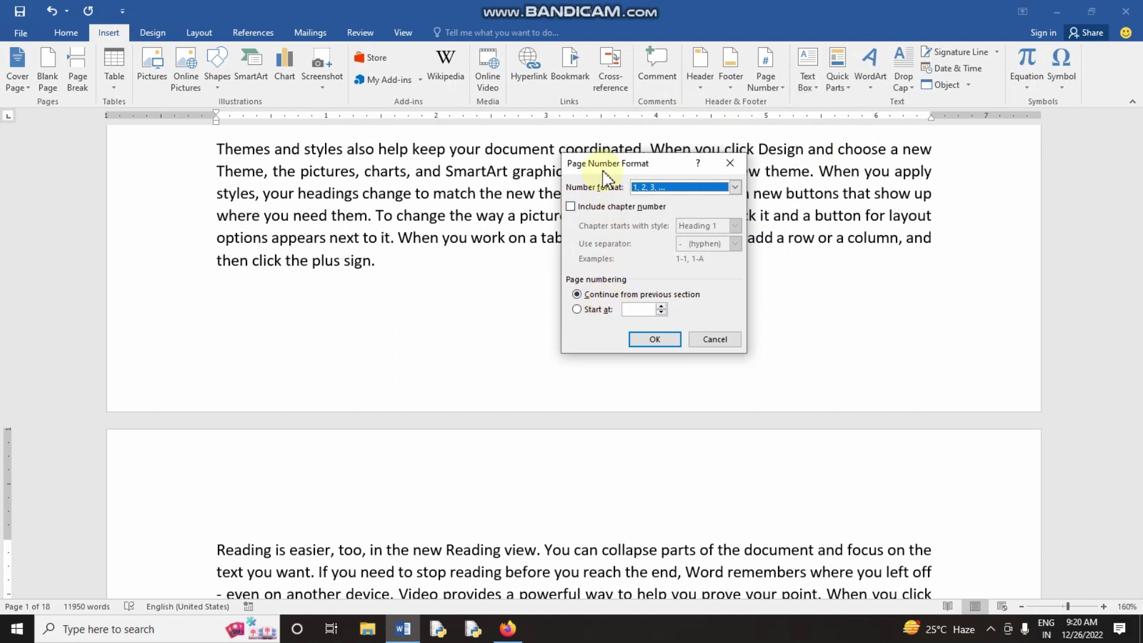
pyautogui.moveTo(603, 171); pyautogui.dragTo(712, 220)
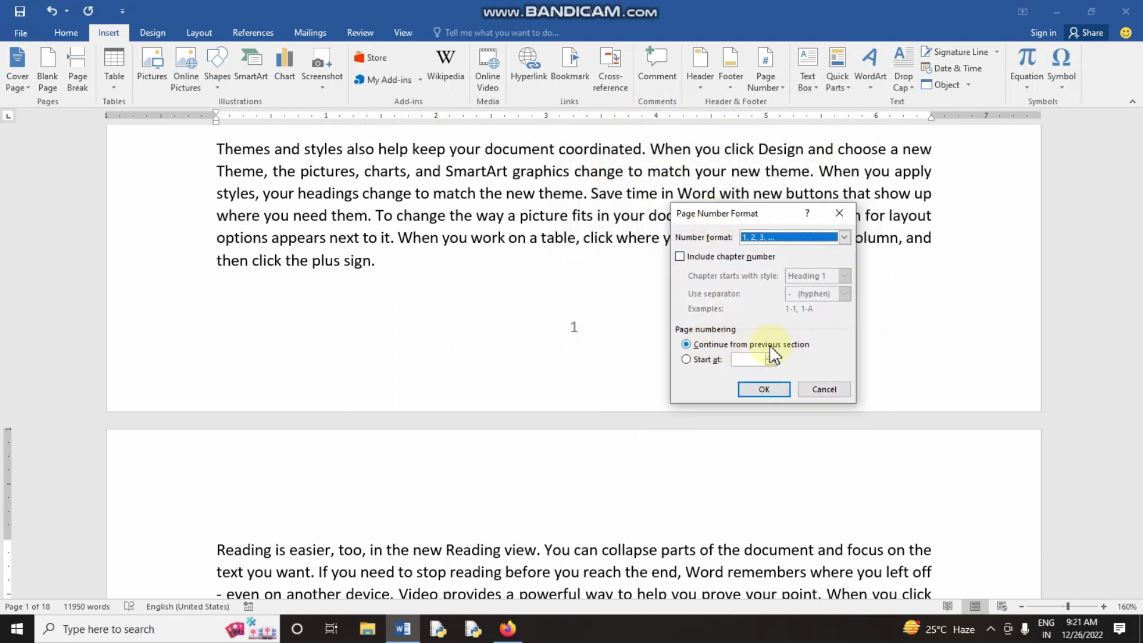
pyautogui.click(703, 360)
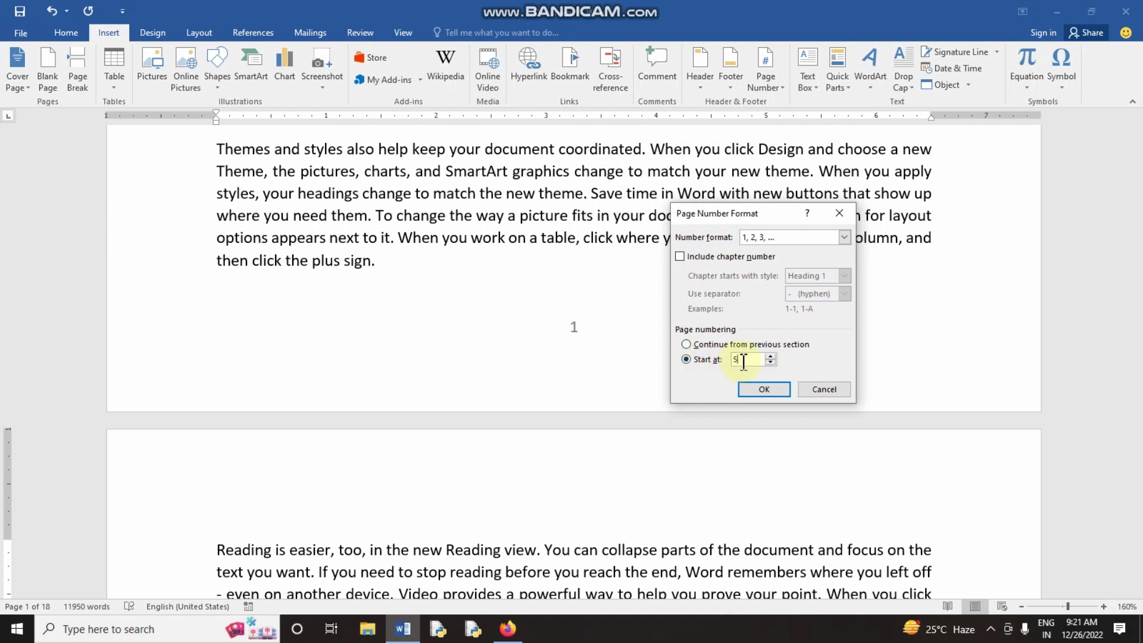
pyautogui.click(763, 390)
# Scroll through the pages to confirm the footers read 5, 6 and 7
pyautogui.scroll(-2, 763, 386)
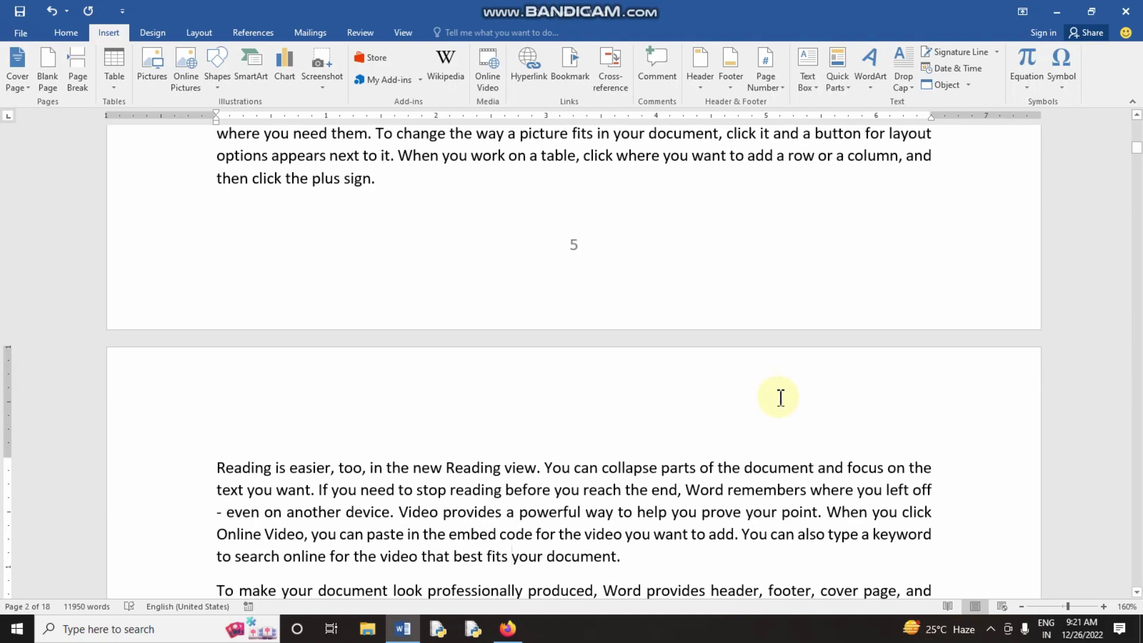
pyautogui.scroll(-5, 774, 396)
pyautogui.scroll(-5, 777, 399)
pyautogui.scroll(-5, 782, 405)
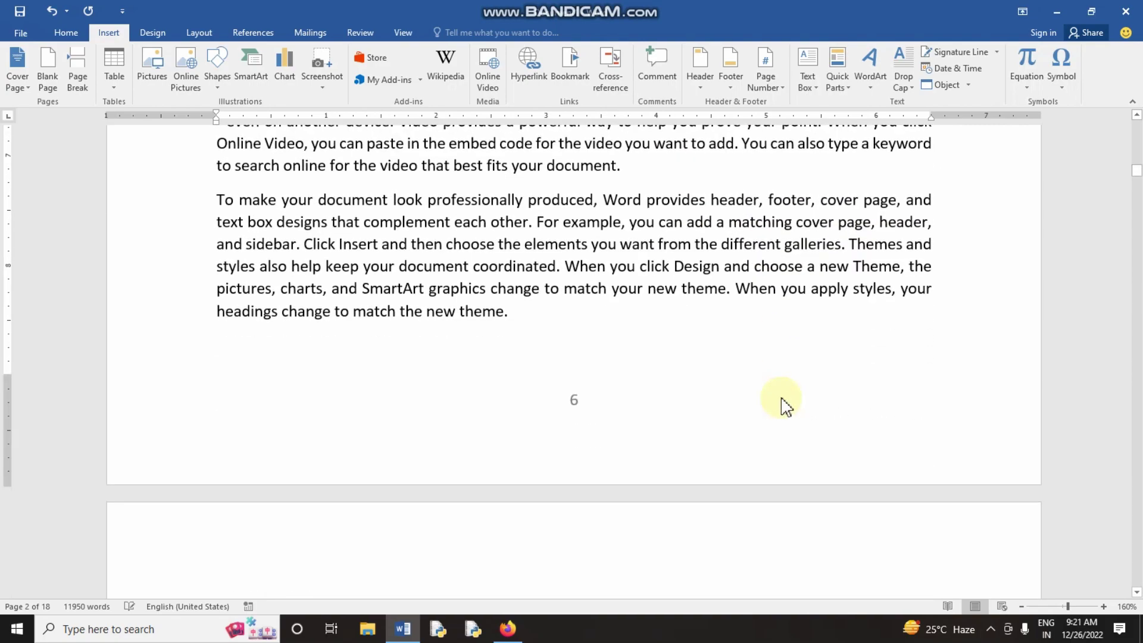
pyautogui.scroll(-5, 786, 398)
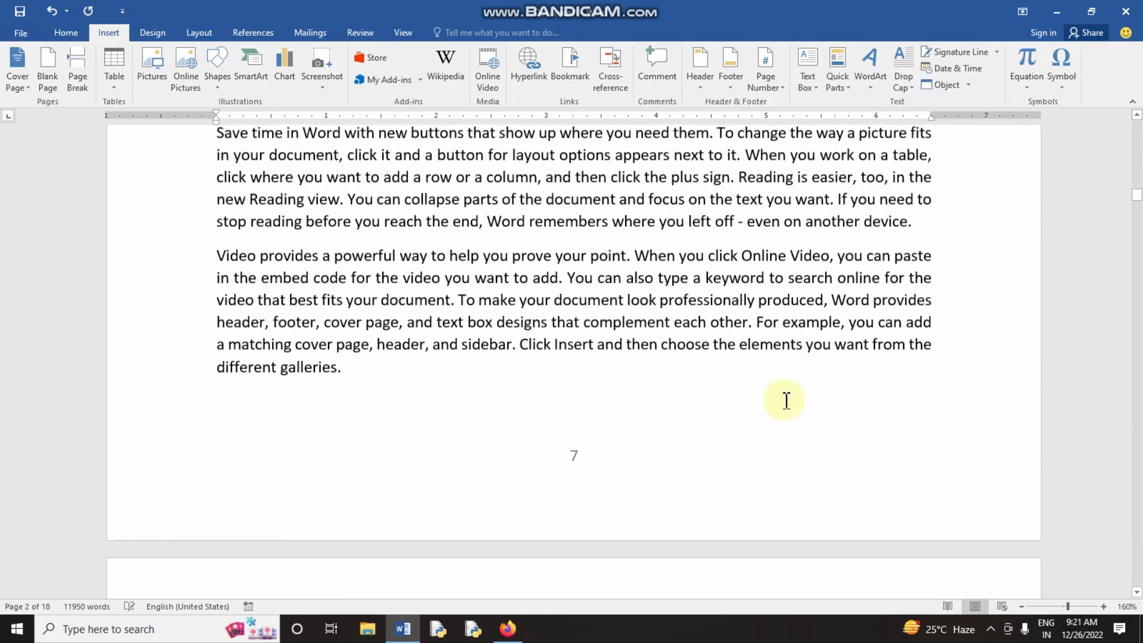
pyautogui.scroll(5, 881, 405)
pyautogui.scroll(5, 887, 399)
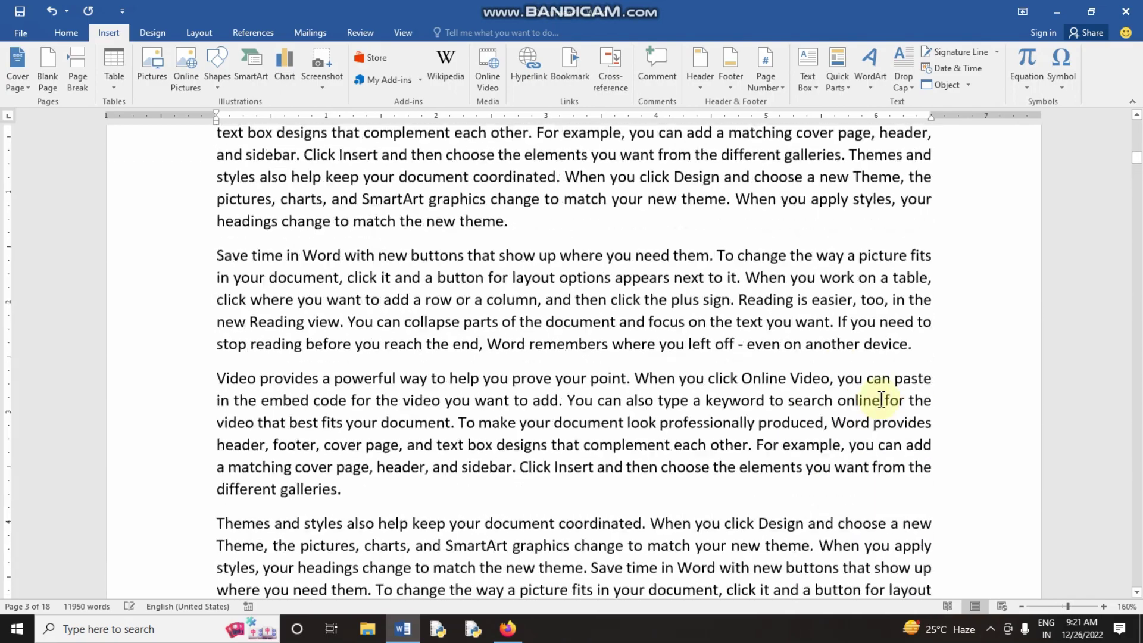
pyautogui.scroll(5, 885, 393)
pyautogui.scroll(5, 883, 387)
pyautogui.scroll(5, 883, 369)
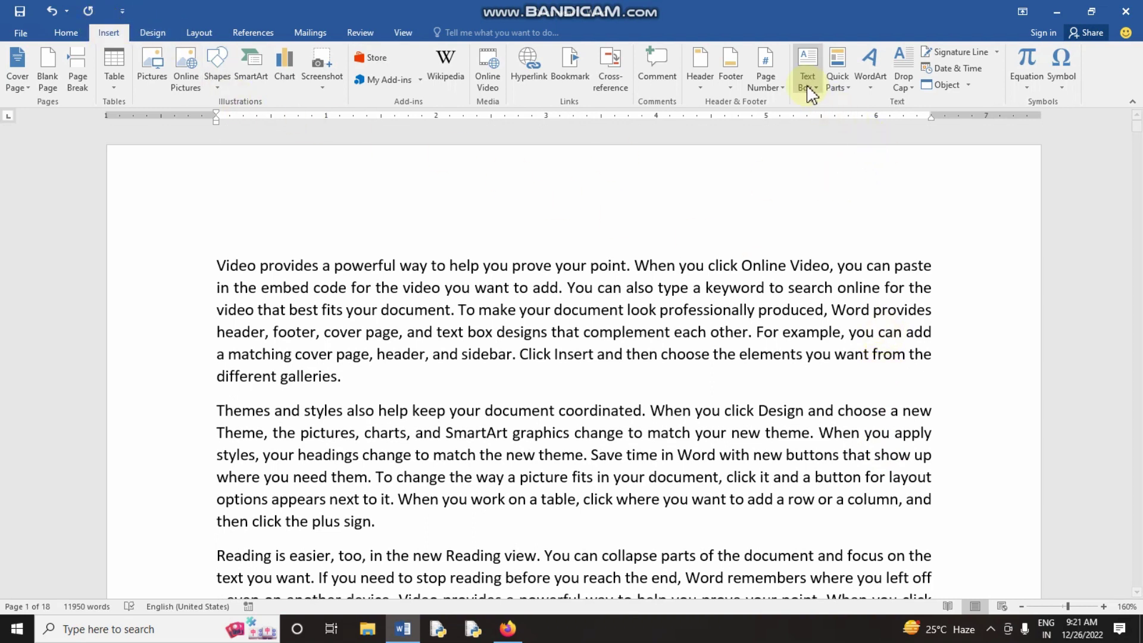
# Add an Accent Bar, Right margin page number reading 'Page | 5', then 'Page | 6'
pyautogui.click(765, 78)
pyautogui.moveTo(795, 136)
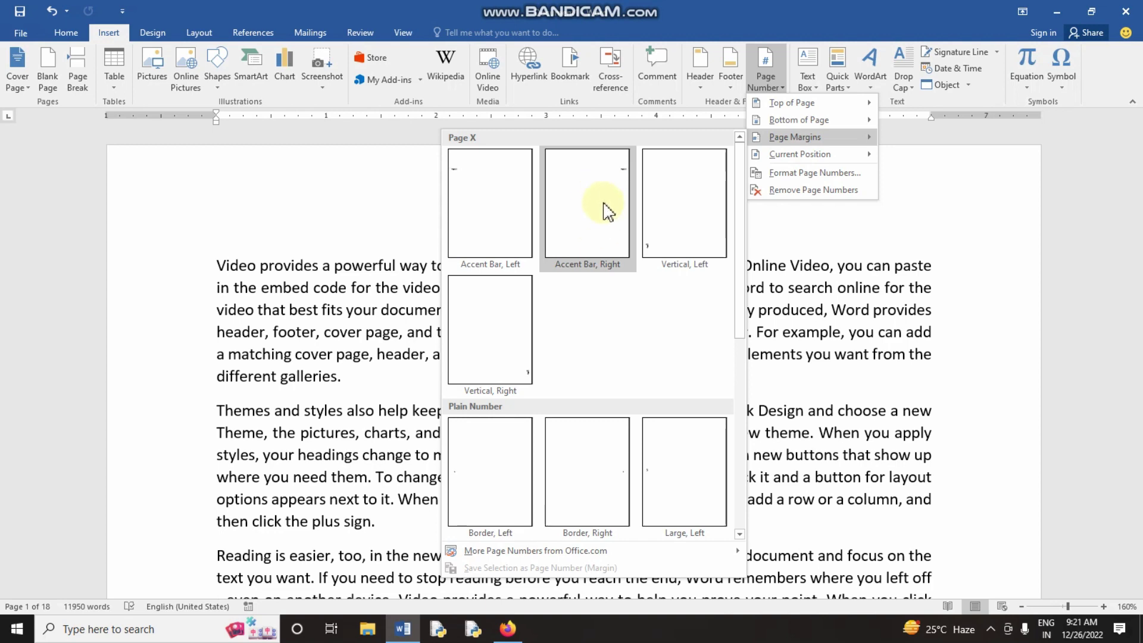
pyautogui.click(606, 210)
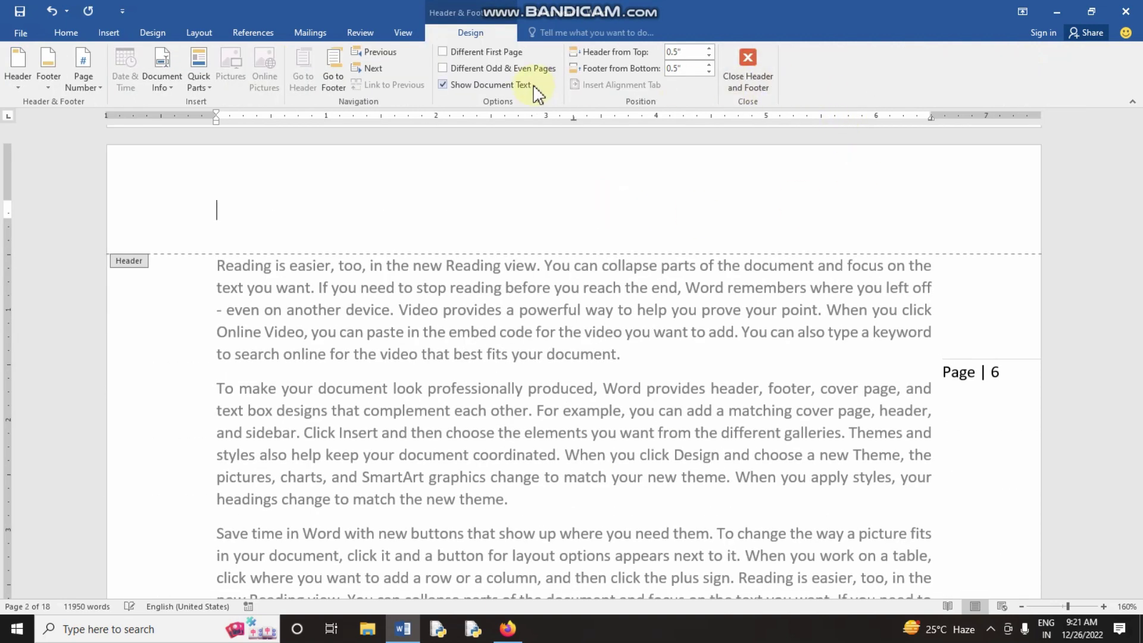
pyautogui.click(750, 94)
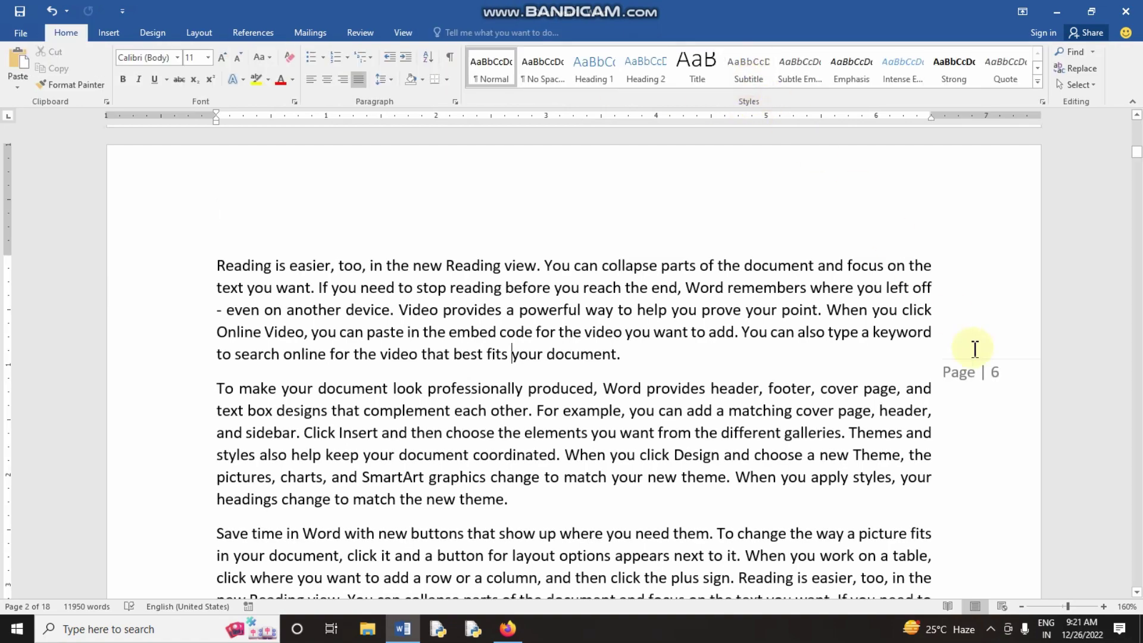
pyautogui.scroll(5, 974, 349)
pyautogui.scroll(5, 975, 349)
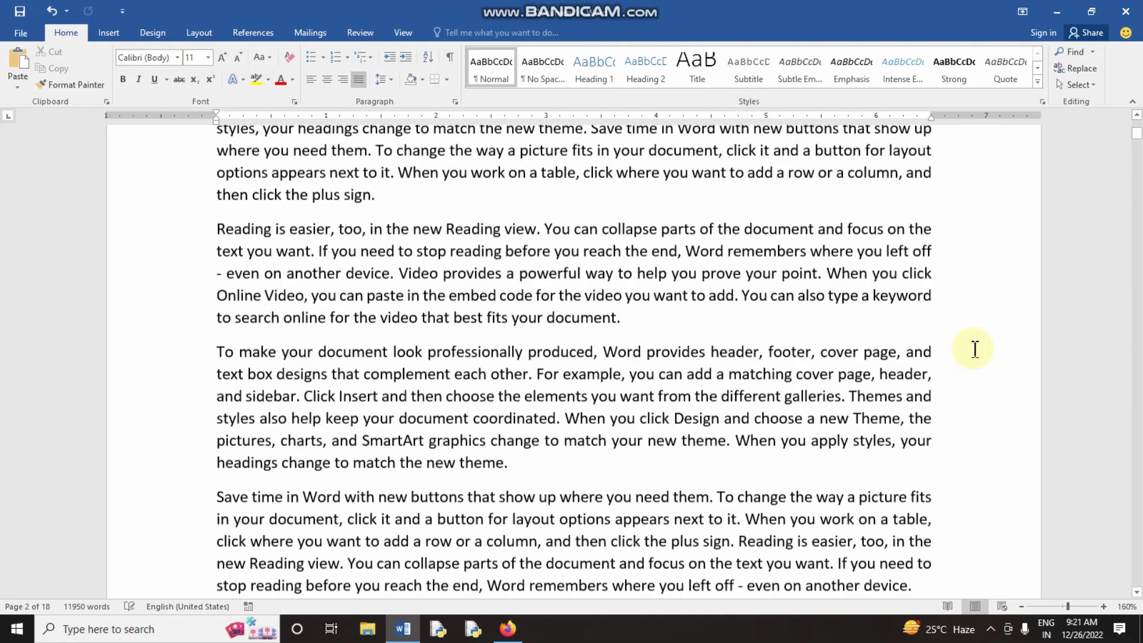
pyautogui.scroll(5, 974, 349)
pyautogui.scroll(1, 974, 349)
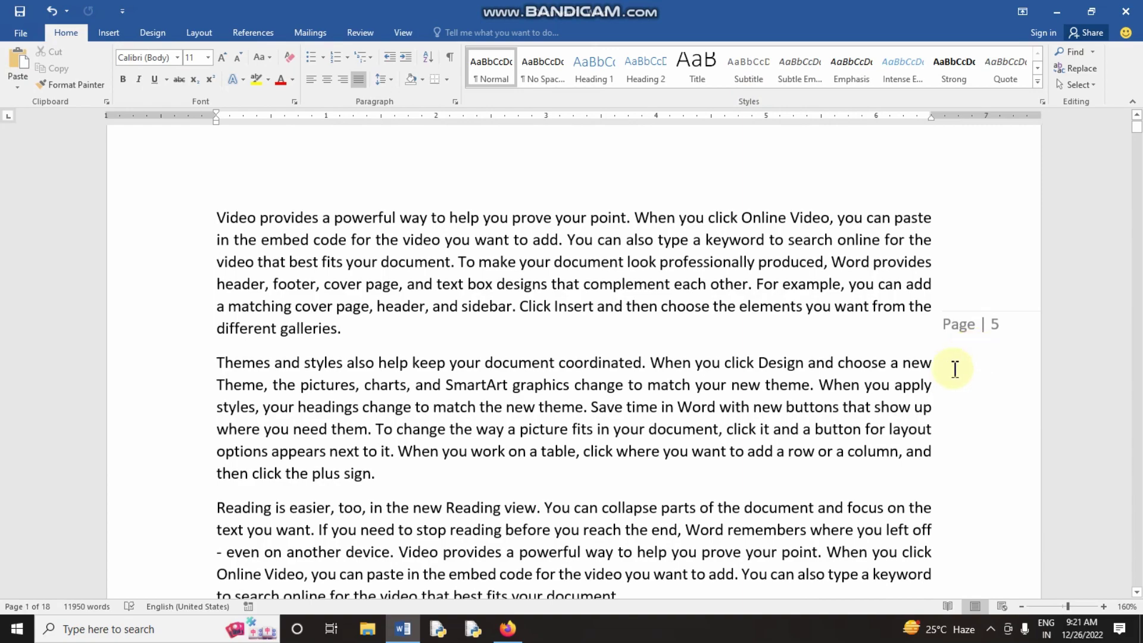
pyautogui.scroll(1, 955, 370)
pyautogui.scroll(-5, 957, 370)
pyautogui.scroll(-5, 959, 370)
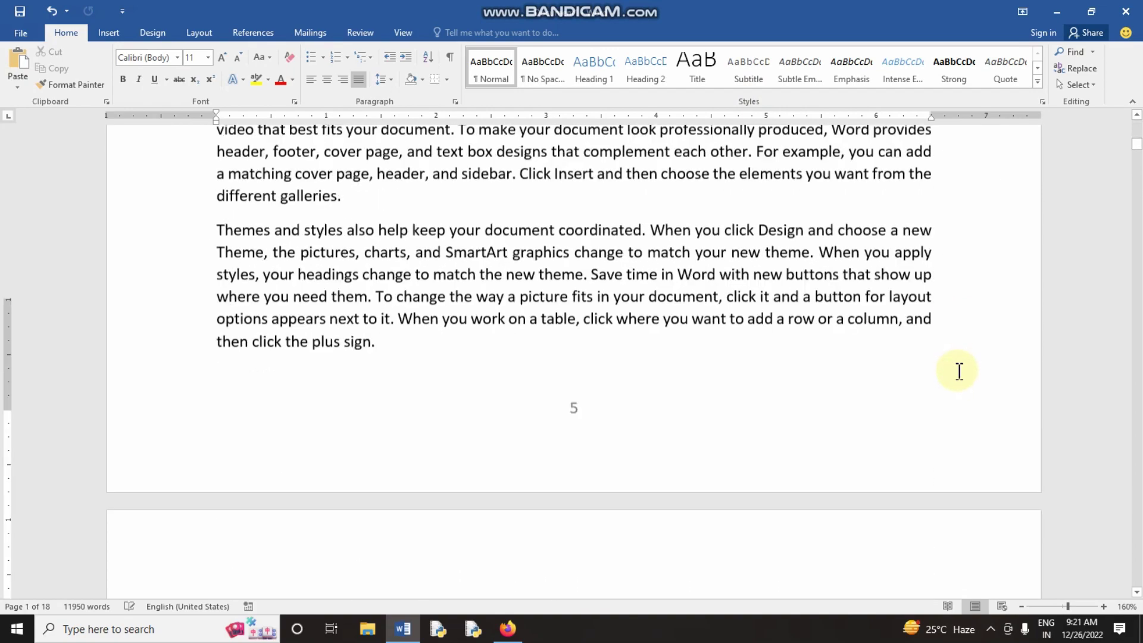
pyautogui.scroll(-5, 958, 370)
pyautogui.scroll(-1, 960, 371)
pyautogui.scroll(-3, 959, 371)
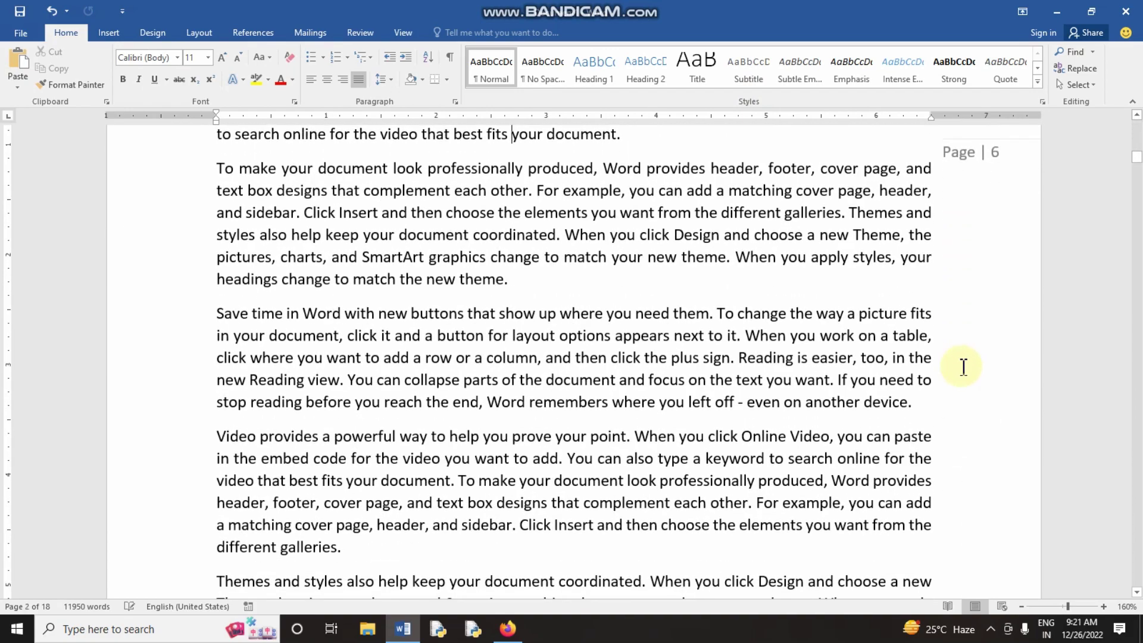
# Remove every page number, including the 'Page | 6' margin label and footer numbers
pyautogui.click(119, 33)
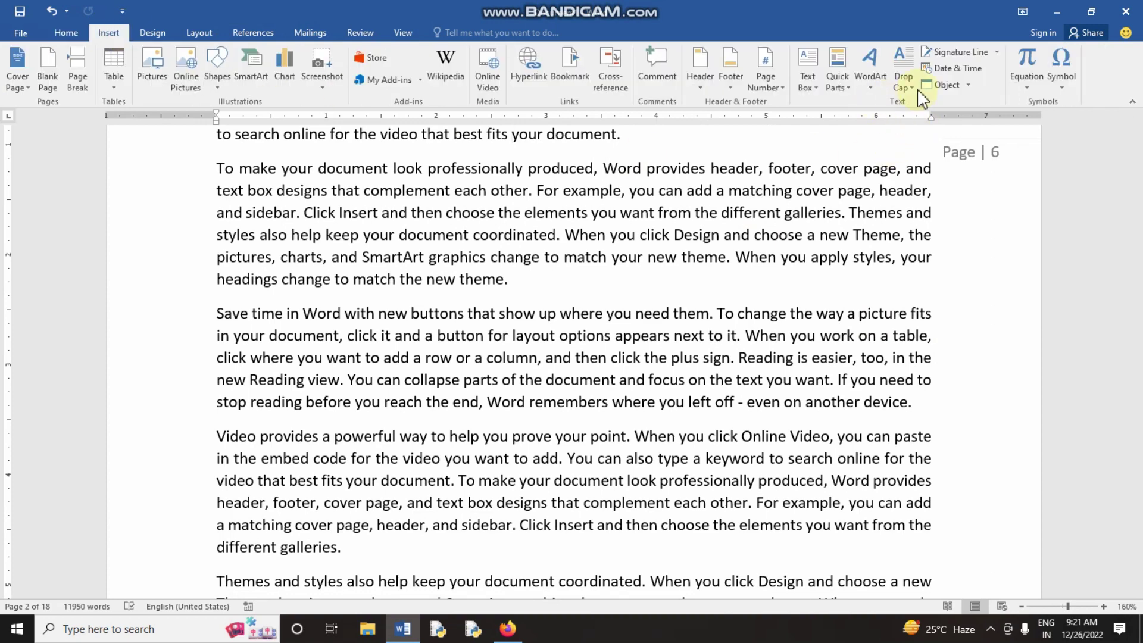
pyautogui.click(761, 86)
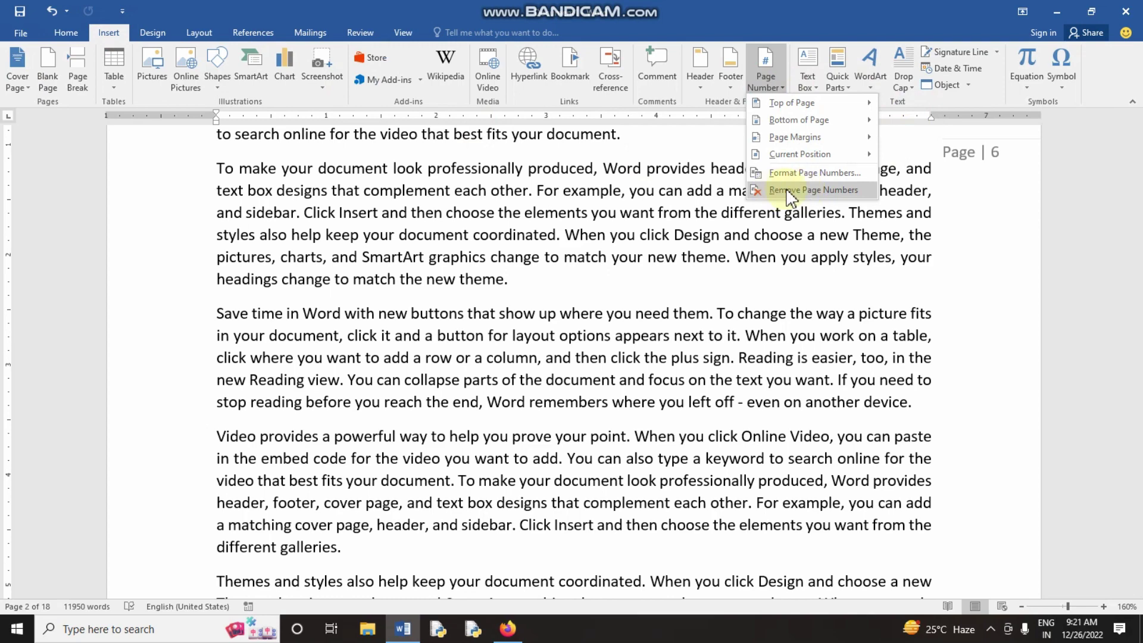
pyautogui.click(787, 190)
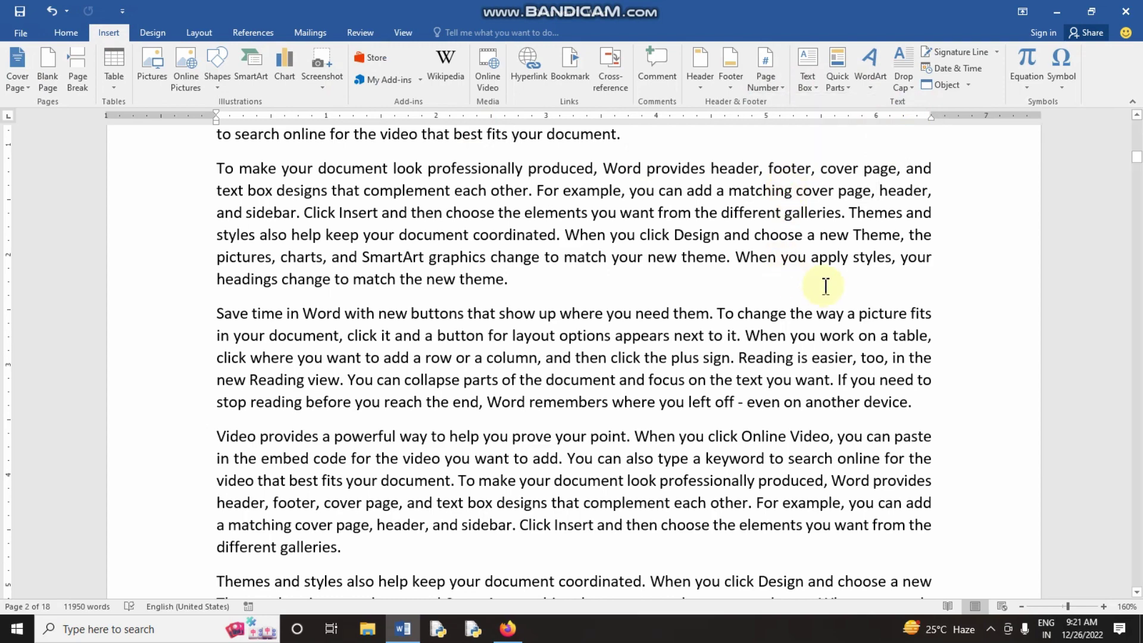
pyautogui.scroll(5, 824, 283)
pyautogui.scroll(2, 833, 286)
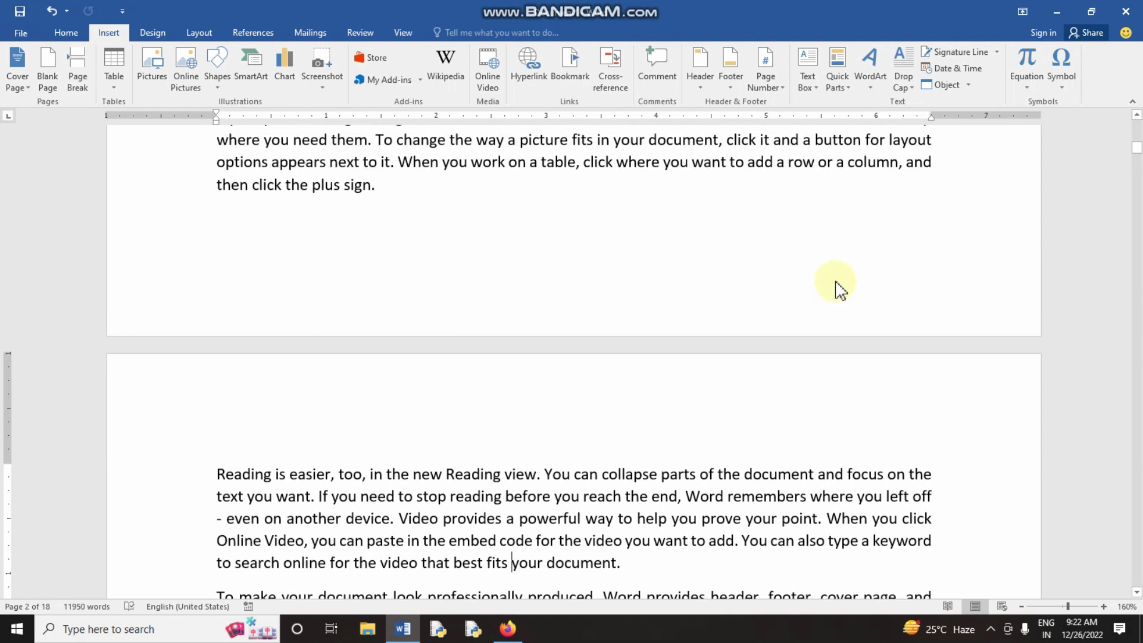